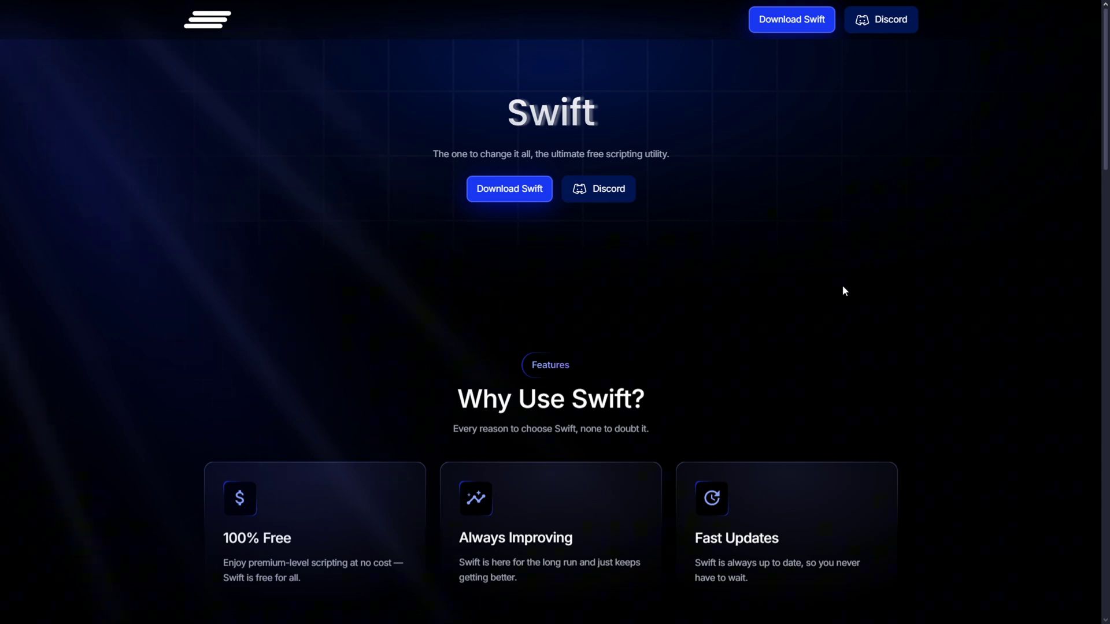
Open the %localappdata% folder through the Windows Run dialog.
{"action": "key", "text": "super+r"}
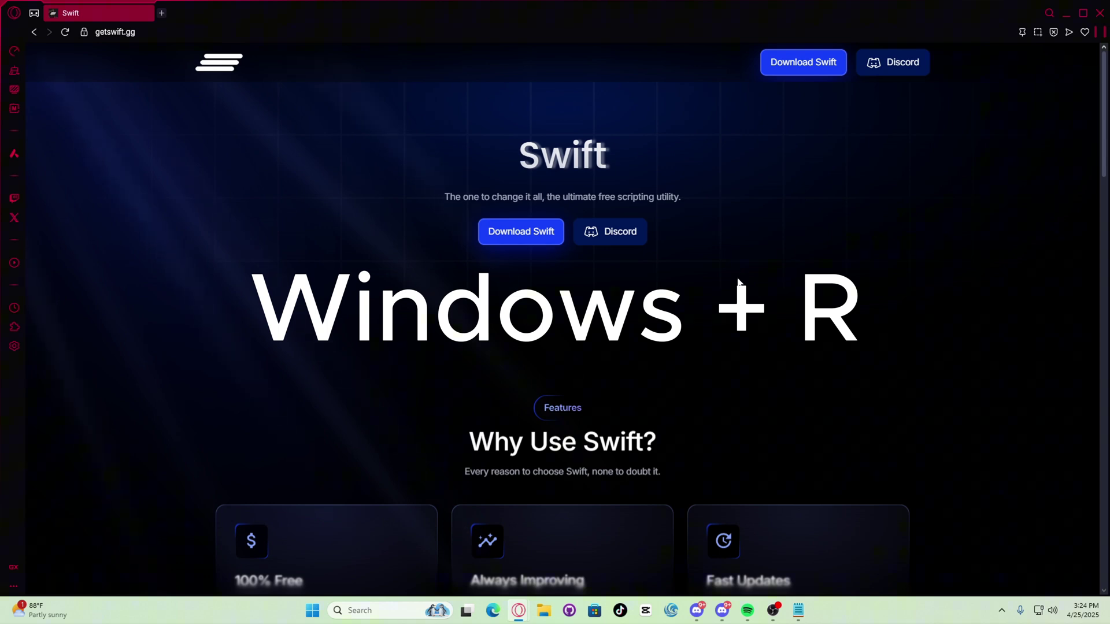
{"action": "key", "text": "super"}
{"action": "left_click", "coordinate": [816, 264]}
{"action": "key", "text": "super+r"}
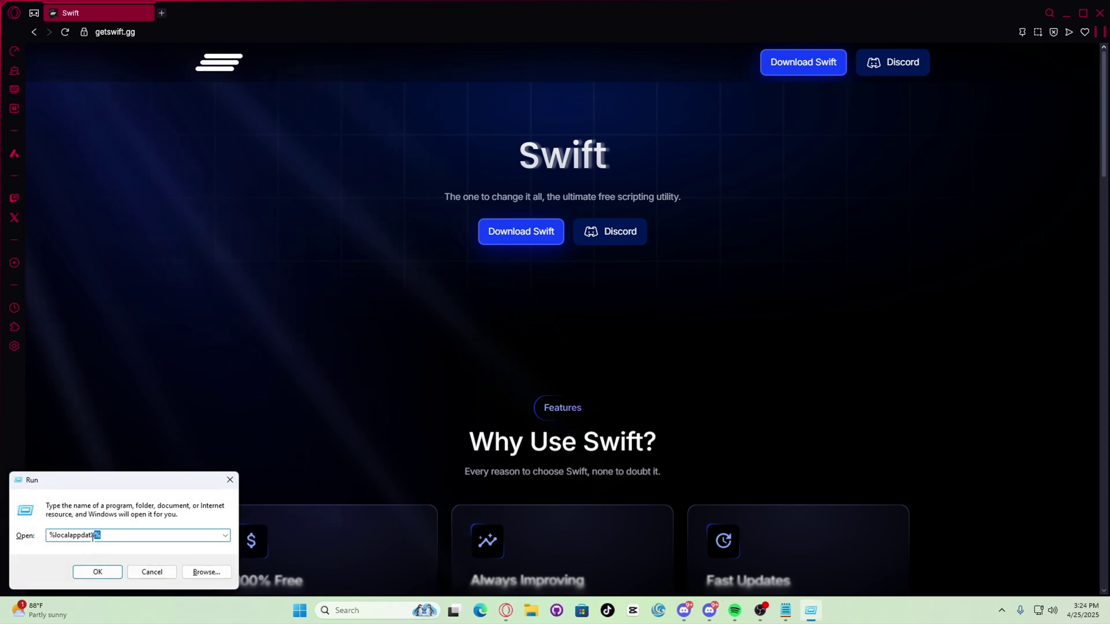
{"action": "key", "text": "BackSpace"}
{"action": "type", "text": "%"}
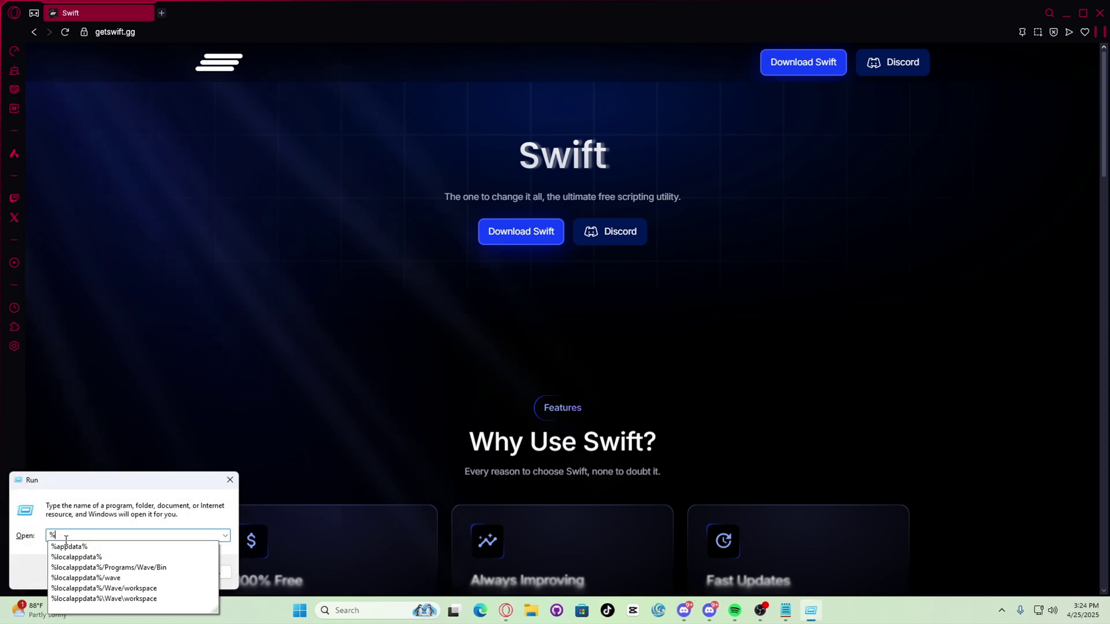
{"action": "type", "text": "localappdata"}
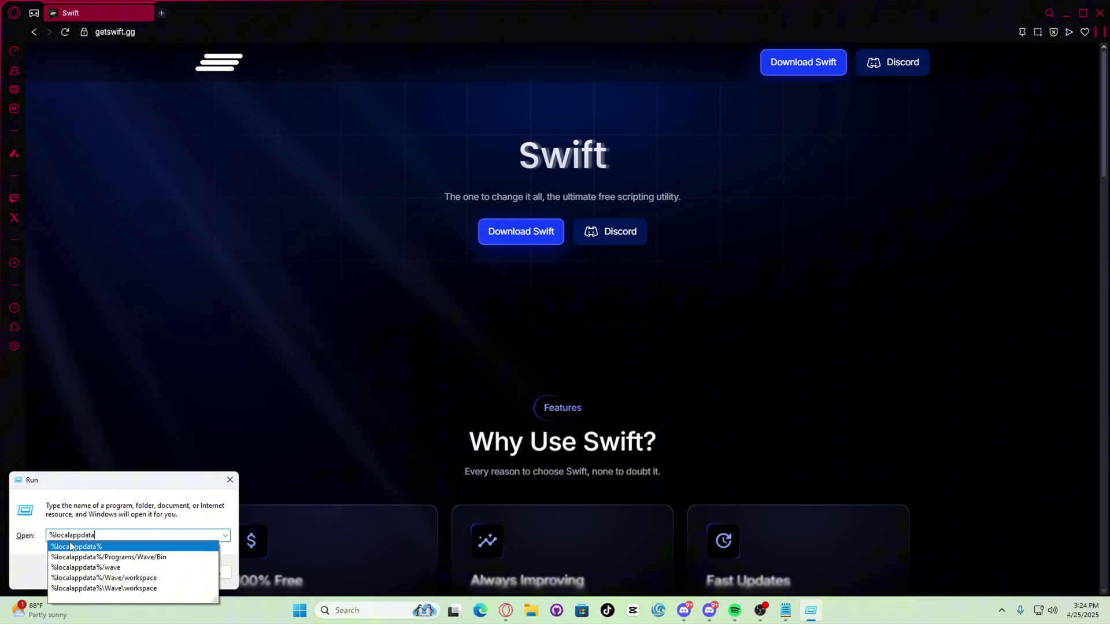
{"action": "type", "text": "%"}
{"action": "left_click_drag", "start_coordinate": [118, 482], "coordinate": [523, 288]}
{"action": "left_click_drag", "start_coordinate": [456, 338], "coordinate": [517, 339]}
{"action": "left_click_drag", "start_coordinate": [514, 287], "coordinate": [546, 279]}
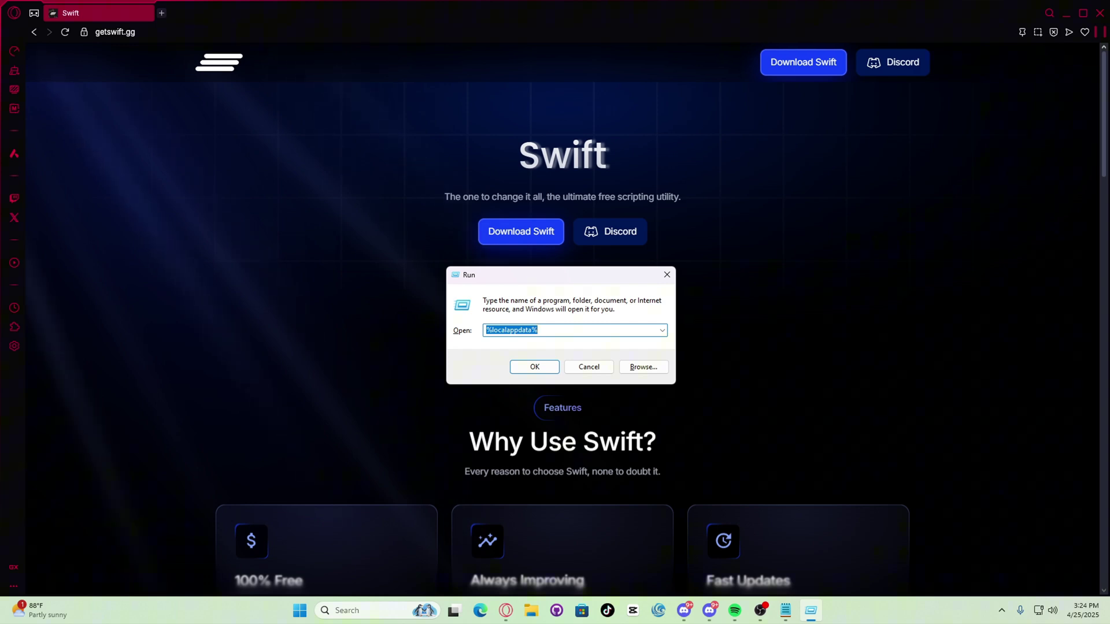
{"action": "left_click", "coordinate": [534, 366]}
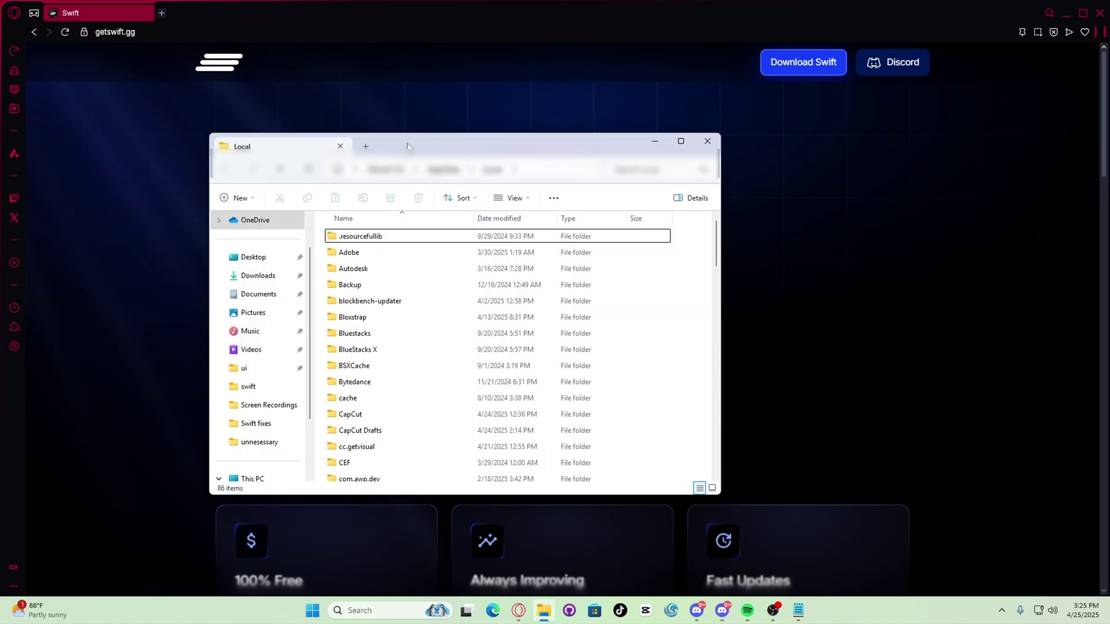
Delete the Roblox folder from the Local app data folder.
{"action": "scroll", "coordinate": [440, 312], "scroll_direction": "down", "scroll_amount": 6}
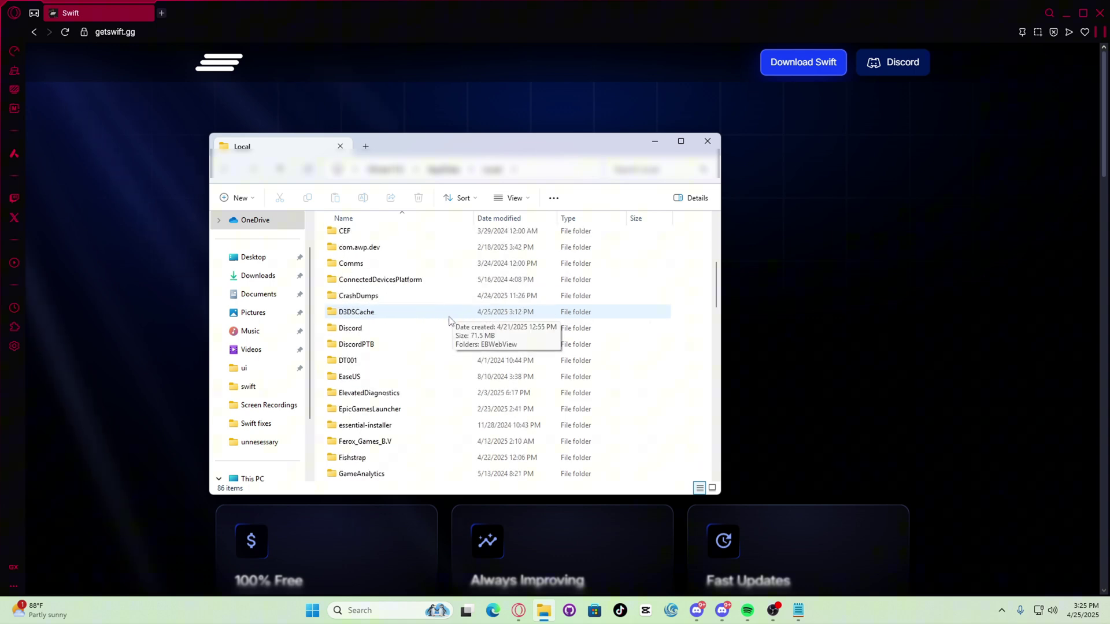
{"action": "scroll", "coordinate": [452, 337], "scroll_direction": "down", "scroll_amount": 15}
{"action": "right_click", "coordinate": [373, 316]}
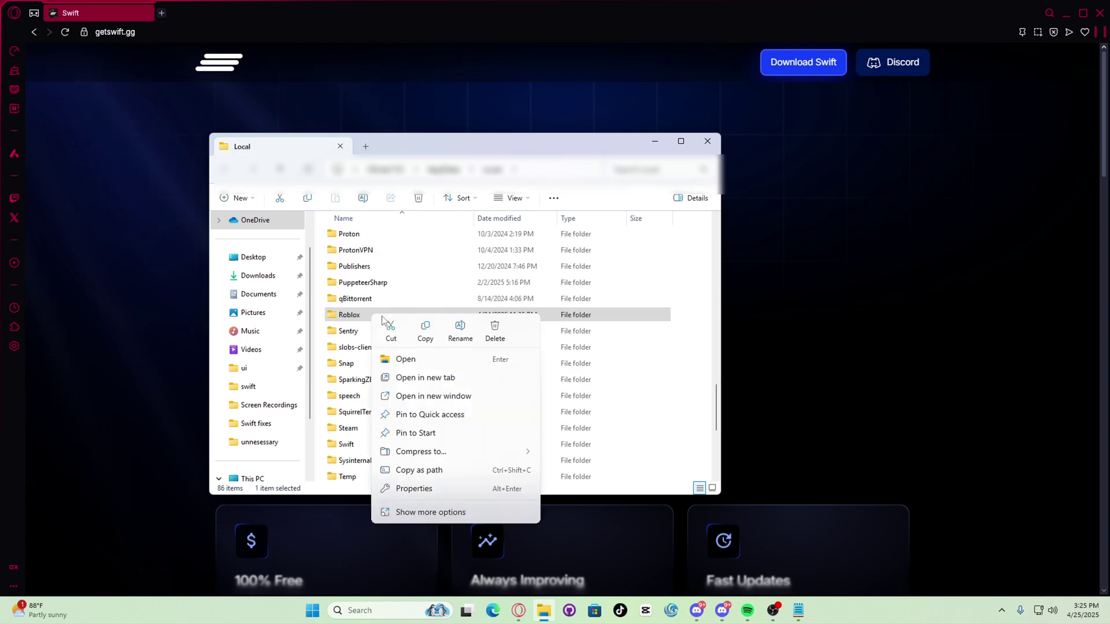
{"action": "left_click", "coordinate": [496, 332]}
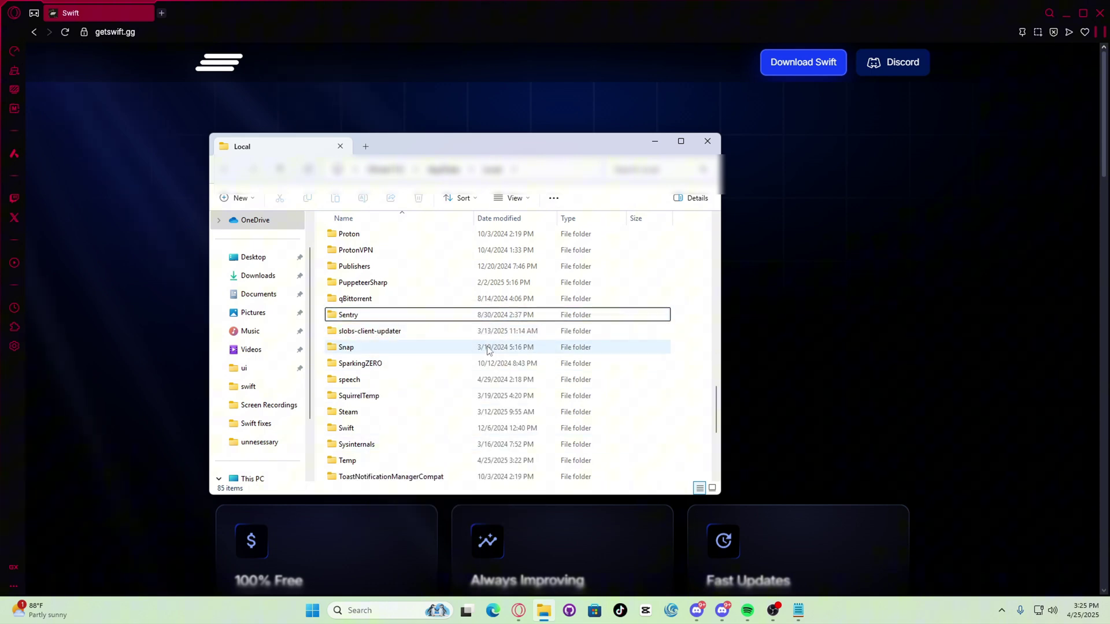
Open the Versions folder inside Fishstrap in Local app data and delete the version-70335903fa5e4964 folder.
{"action": "scroll", "coordinate": [489, 349], "scroll_direction": "up", "scroll_amount": 17}
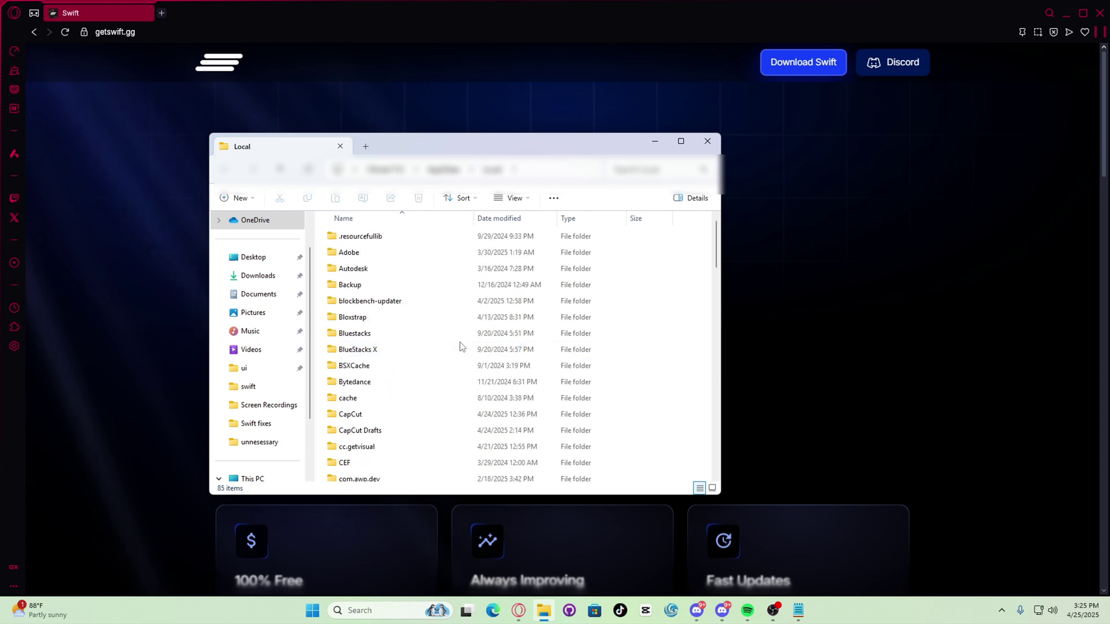
{"action": "scroll", "coordinate": [411, 290], "scroll_direction": "down", "scroll_amount": 1}
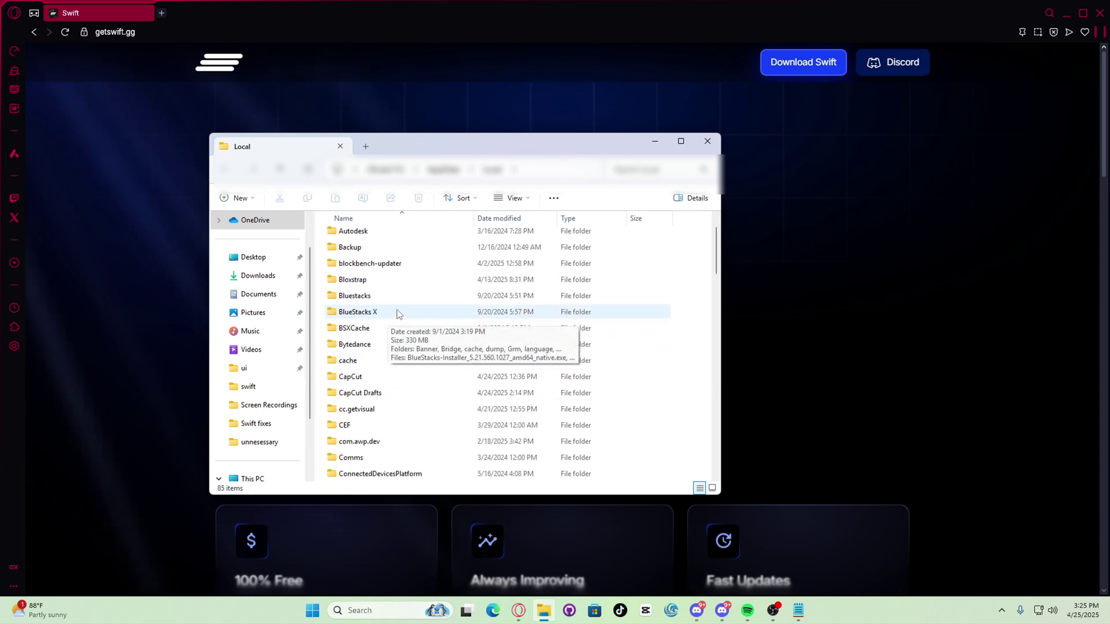
{"action": "scroll", "coordinate": [379, 313], "scroll_direction": "down", "scroll_amount": 4}
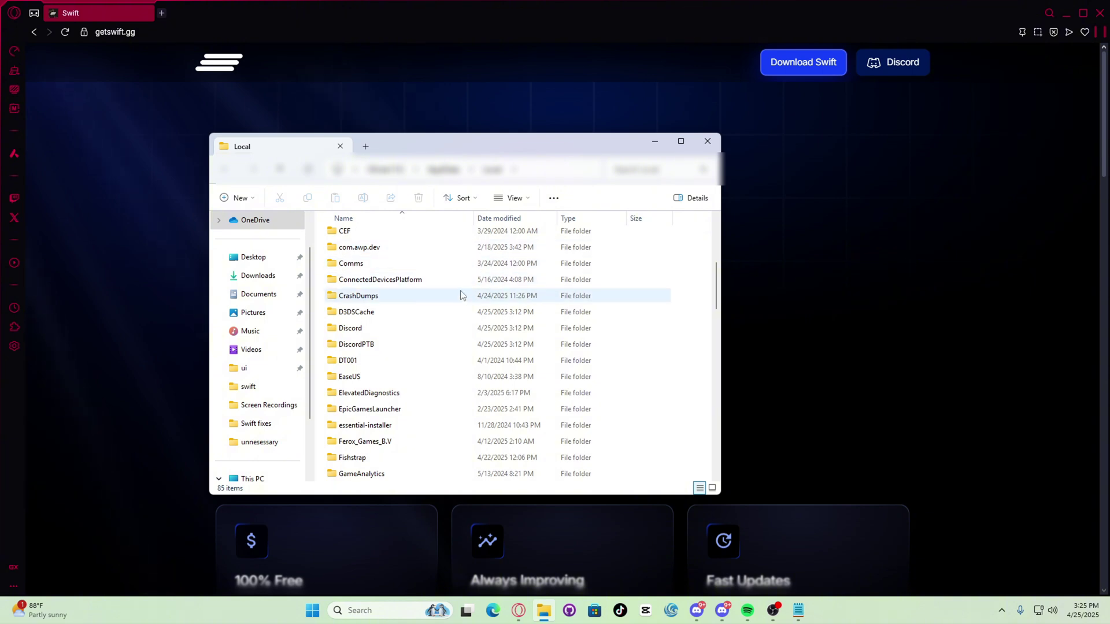
{"action": "scroll", "coordinate": [457, 271], "scroll_direction": "down", "scroll_amount": 3}
{"action": "double_click", "coordinate": [404, 312]}
{"action": "double_click", "coordinate": [402, 286]}
{"action": "left_click", "coordinate": [377, 242]}
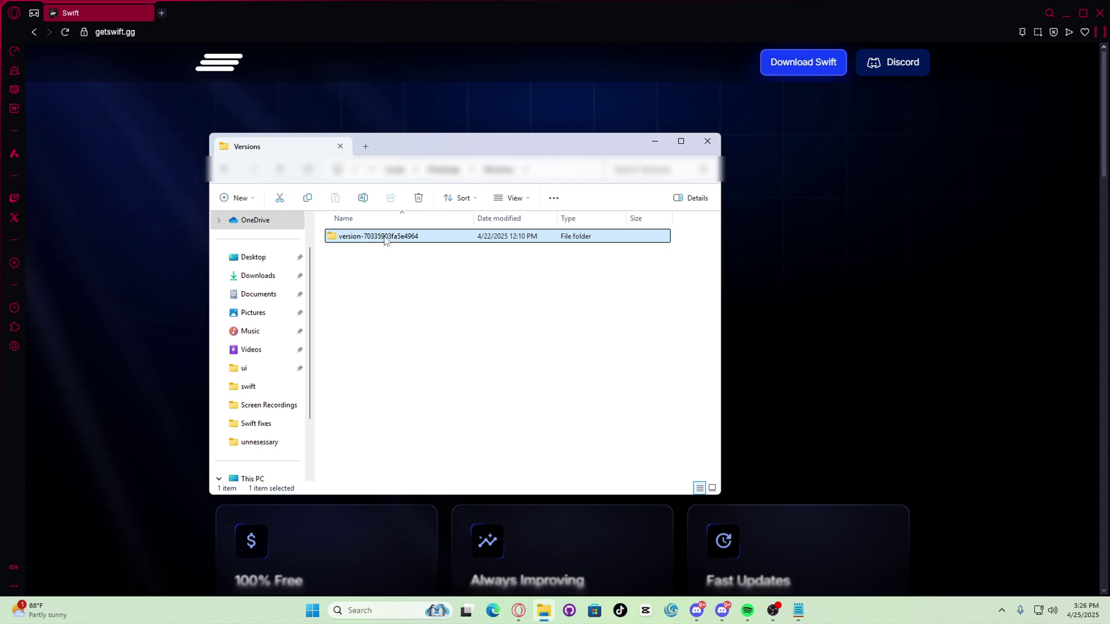
{"action": "right_click", "coordinate": [383, 240]}
{"action": "left_click", "coordinate": [506, 253]}
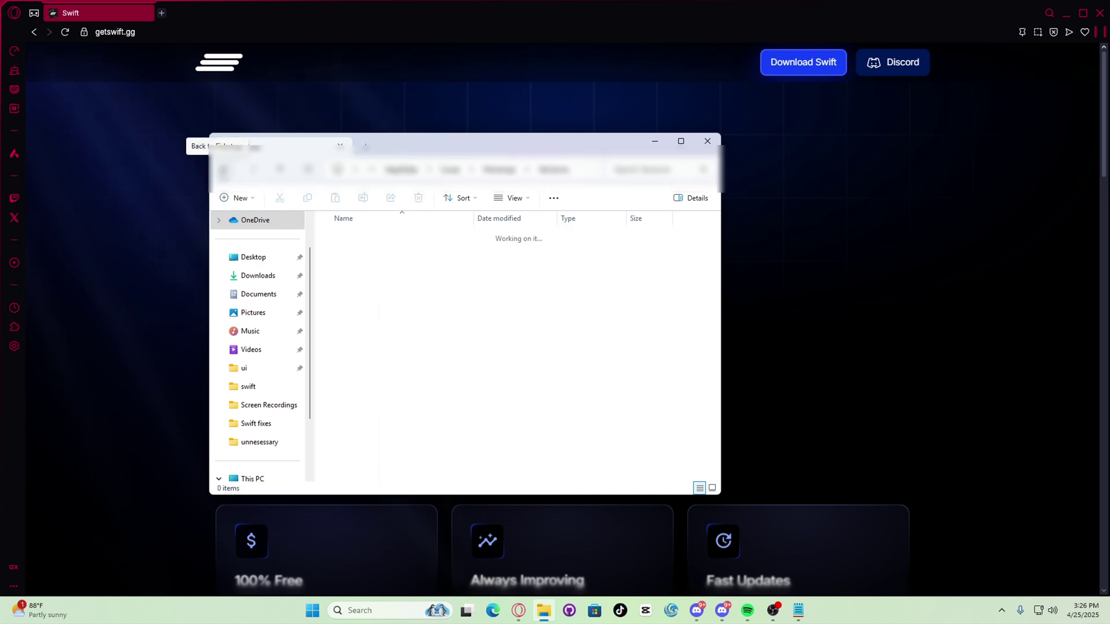
Return to the Local app data folder and delete the Swift folder.
{"action": "left_click", "coordinate": [225, 170]}
{"action": "left_click", "coordinate": [224, 170]}
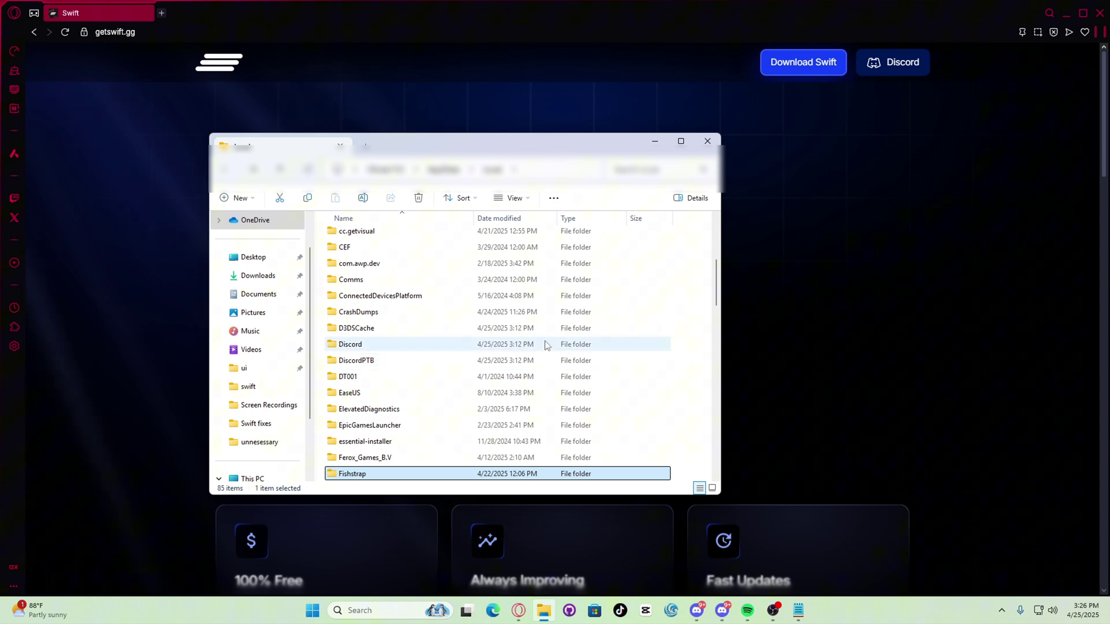
{"action": "scroll", "coordinate": [528, 341], "scroll_direction": "up", "scroll_amount": 5}
{"action": "scroll", "coordinate": [372, 475], "scroll_direction": "down", "scroll_amount": 15}
{"action": "left_click", "coordinate": [371, 475]}
{"action": "right_click", "coordinate": [354, 475]}
{"action": "left_click", "coordinate": [476, 487]}
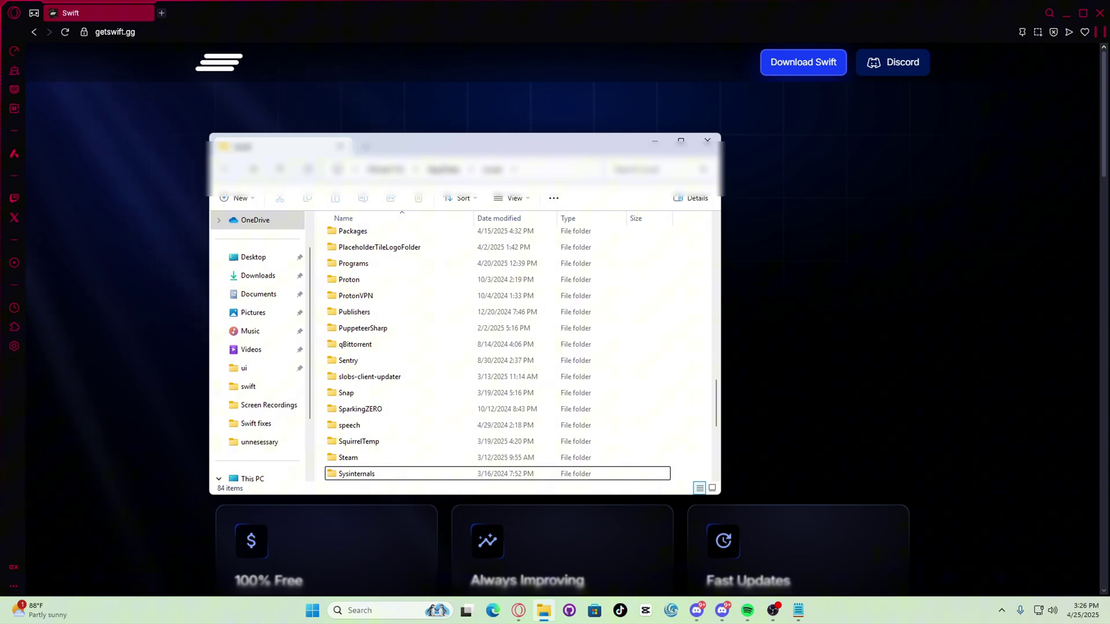
Run Fishstrap.exe from the Fishstrap folder in Local app data and open its configuration settings.
{"action": "scroll", "coordinate": [425, 404], "scroll_direction": "up", "scroll_amount": 12}
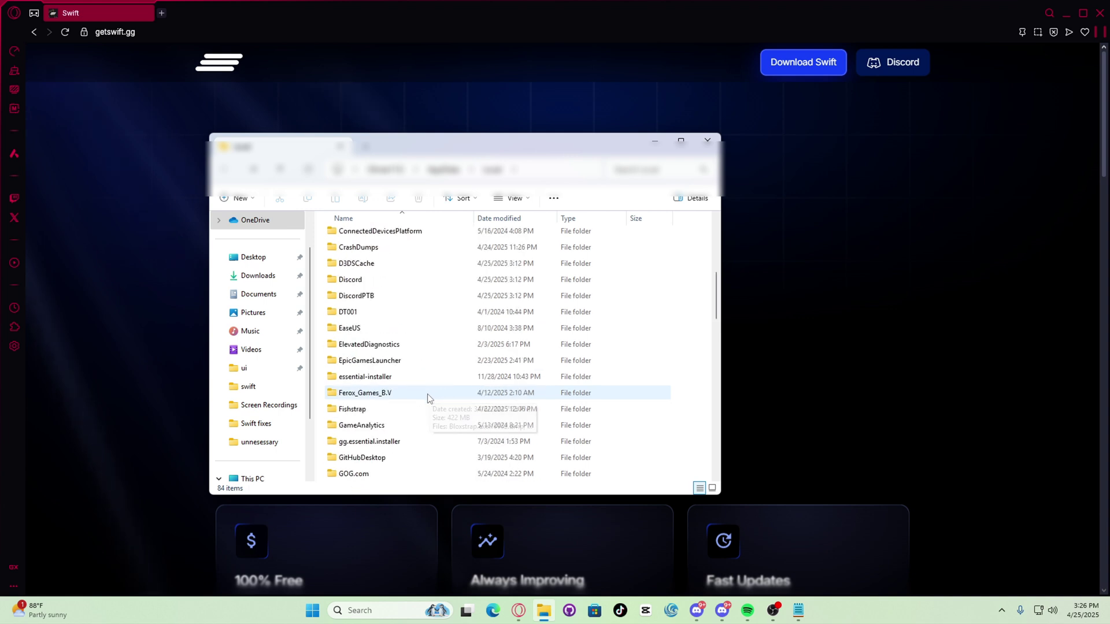
{"action": "scroll", "coordinate": [376, 405], "scroll_direction": "down", "scroll_amount": 1}
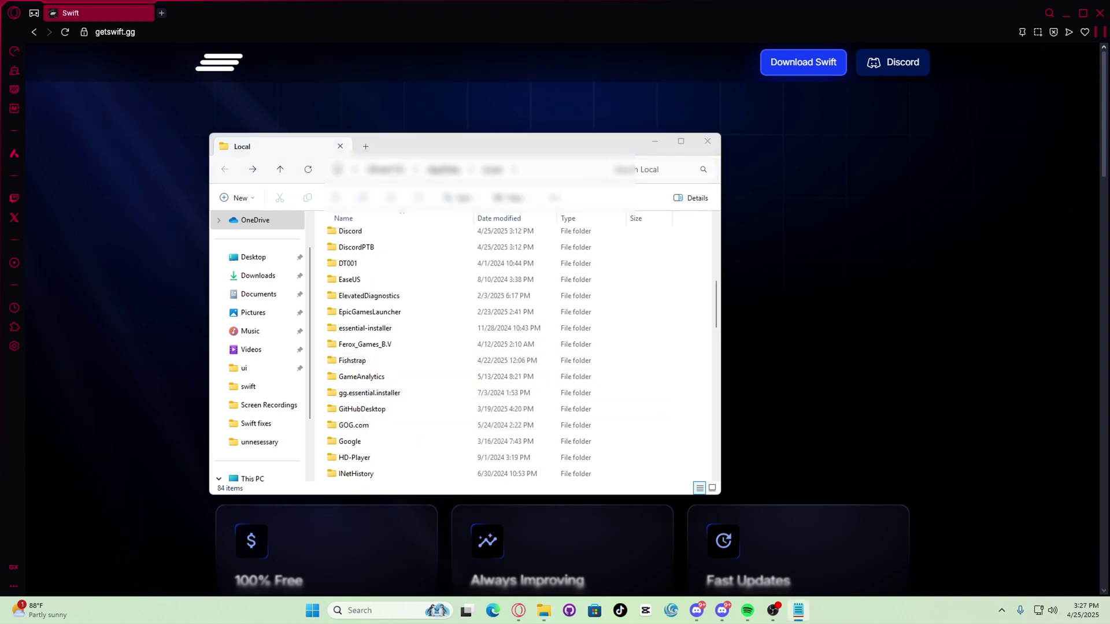
{"action": "double_click", "coordinate": [353, 360]}
{"action": "double_click", "coordinate": [368, 302]}
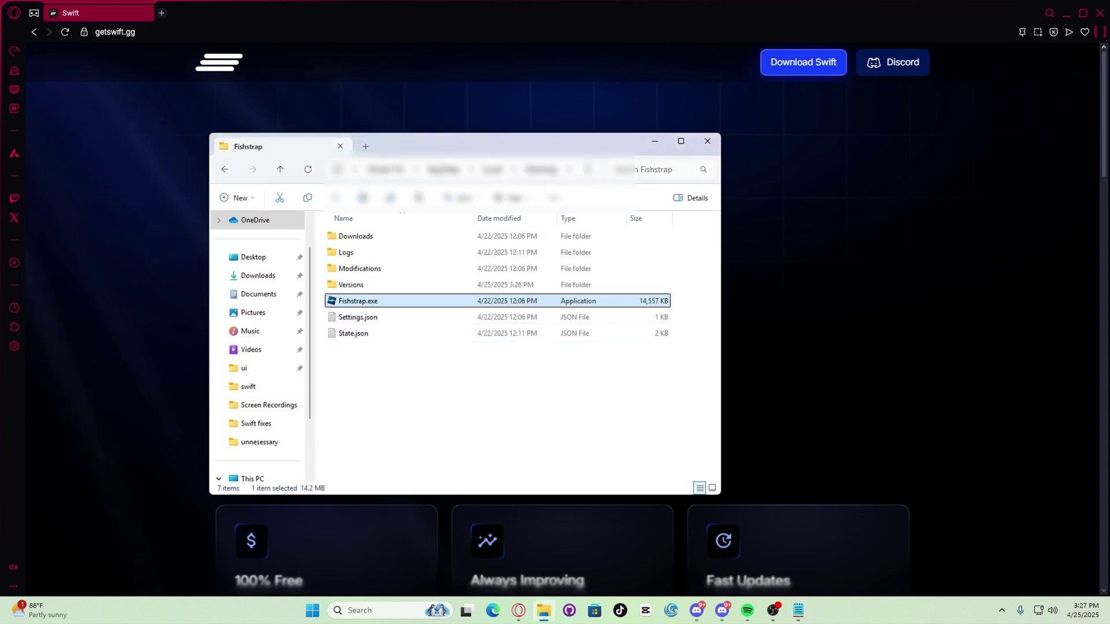
{"action": "left_click", "coordinate": [656, 143]}
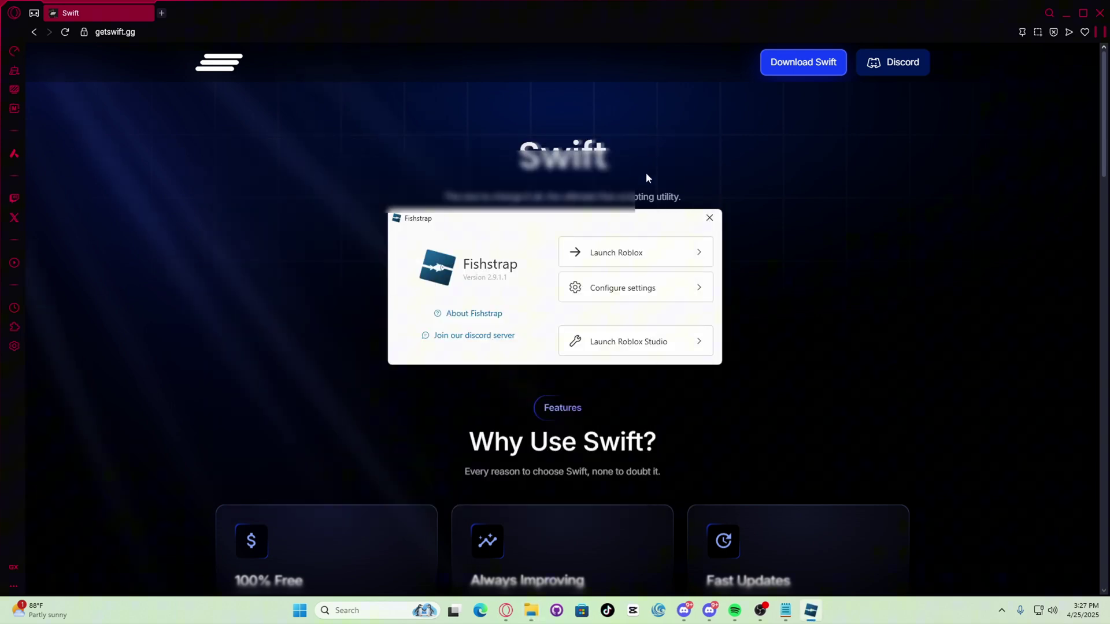
{"action": "left_click", "coordinate": [623, 288]}
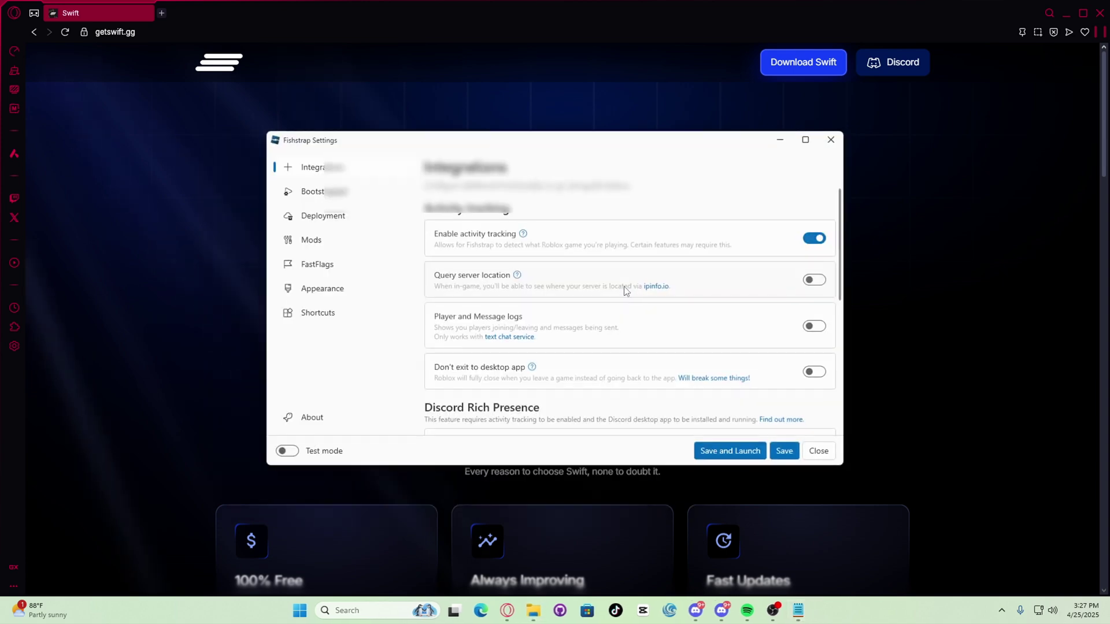
{"action": "left_click_drag", "start_coordinate": [555, 151], "coordinate": [565, 123]}
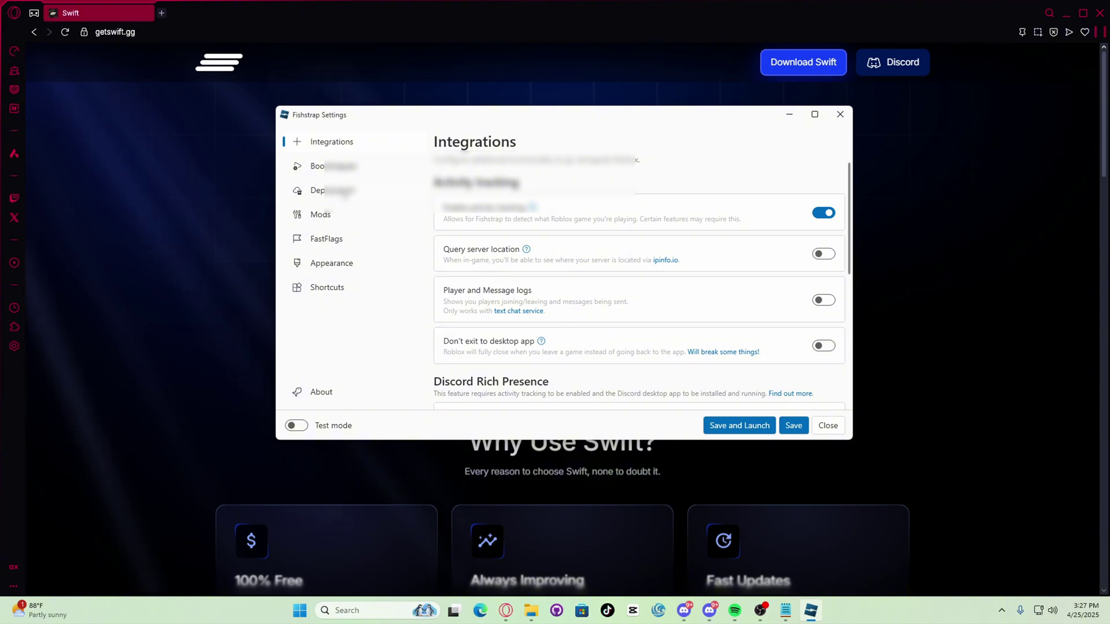
In the Fishstrap Deployment settings, turn on Force Roblox reinstallation and clear the Channel value.
{"action": "left_click", "coordinate": [340, 192]}
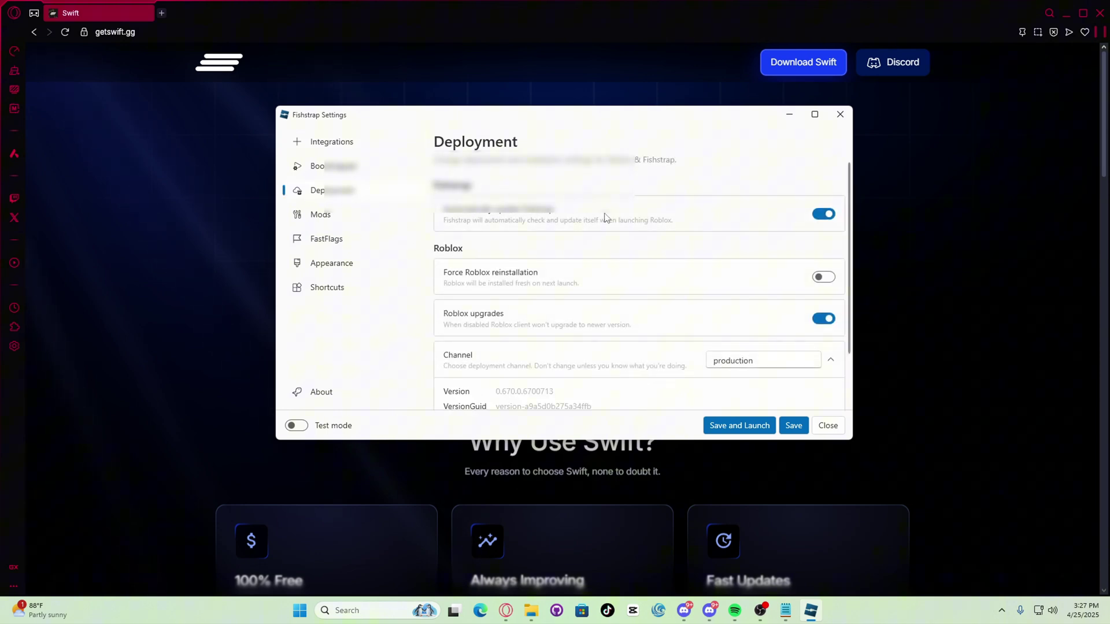
{"action": "scroll", "coordinate": [634, 243], "scroll_direction": "down", "scroll_amount": 2}
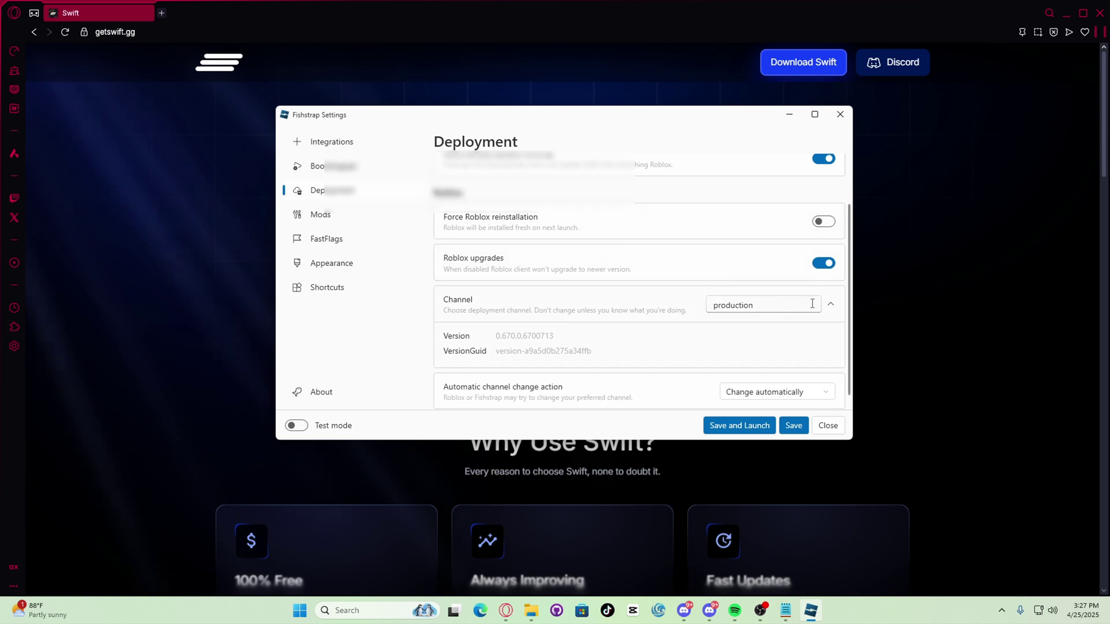
{"action": "scroll", "coordinate": [828, 309], "scroll_direction": "up", "scroll_amount": 1}
{"action": "scroll", "coordinate": [636, 301], "scroll_direction": "down", "scroll_amount": 1}
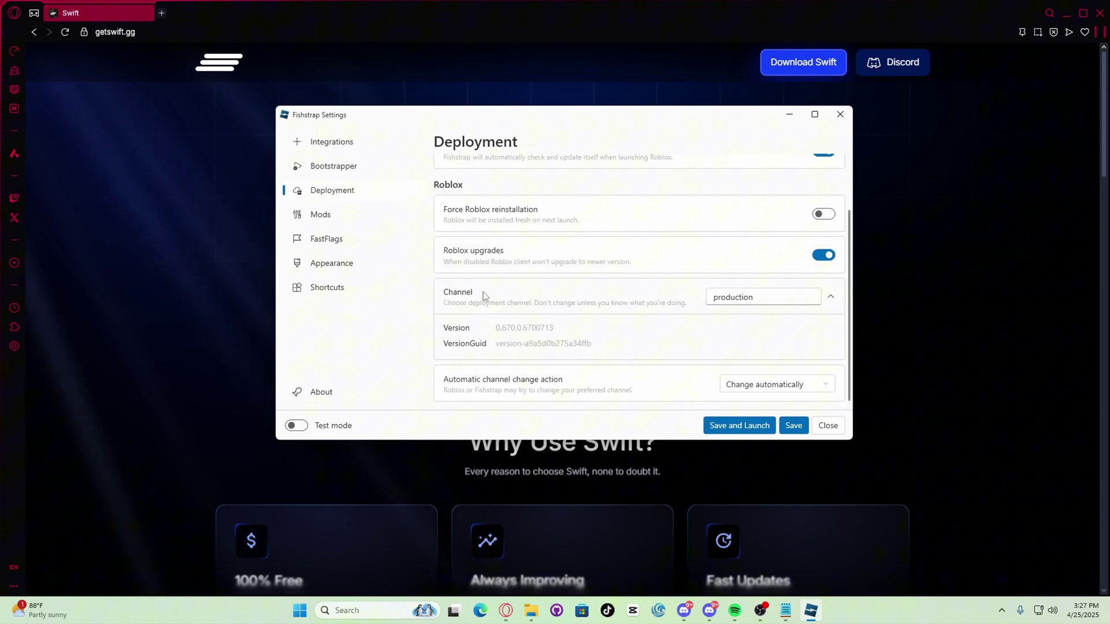
{"action": "left_click", "coordinate": [756, 299]}
{"action": "key", "text": "BackSpace"}
{"action": "type", "text": "Liv"}
{"action": "key", "text": "ctrl+z"}
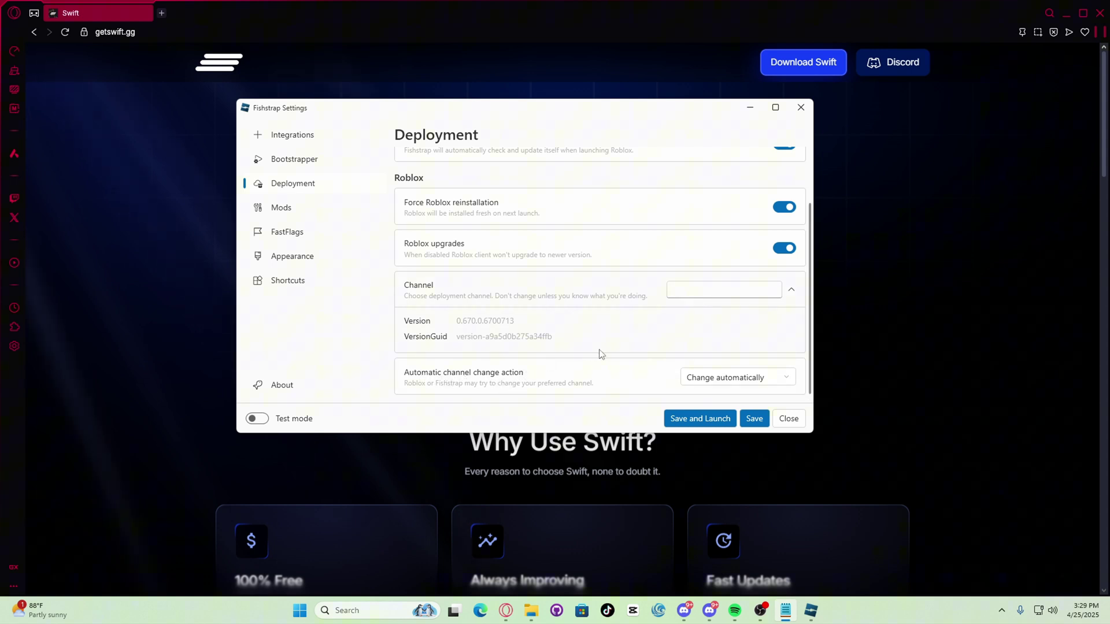
Set the automatic channel change action to Always prompt and save the Fishstrap settings.
{"action": "left_click", "coordinate": [771, 382]}
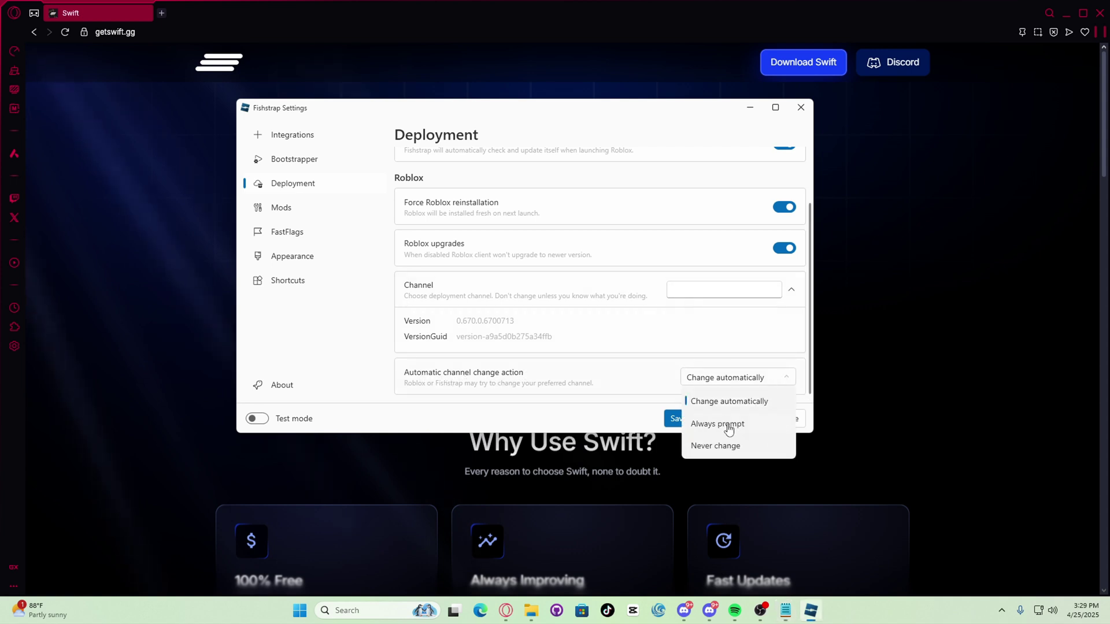
{"action": "left_click", "coordinate": [726, 424]}
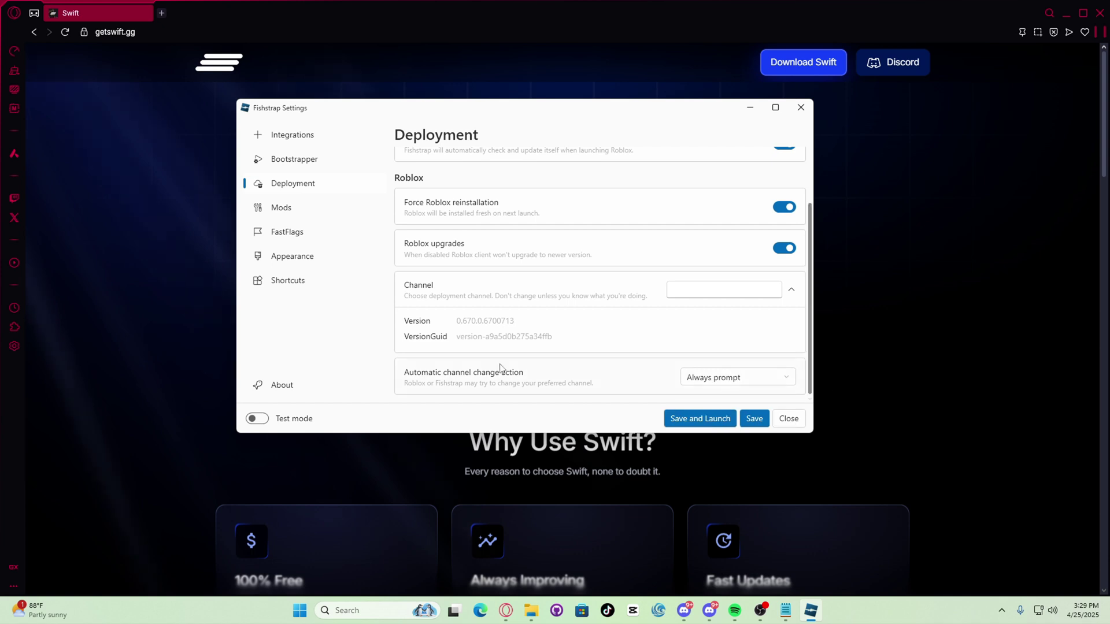
{"action": "left_click", "coordinate": [754, 420]}
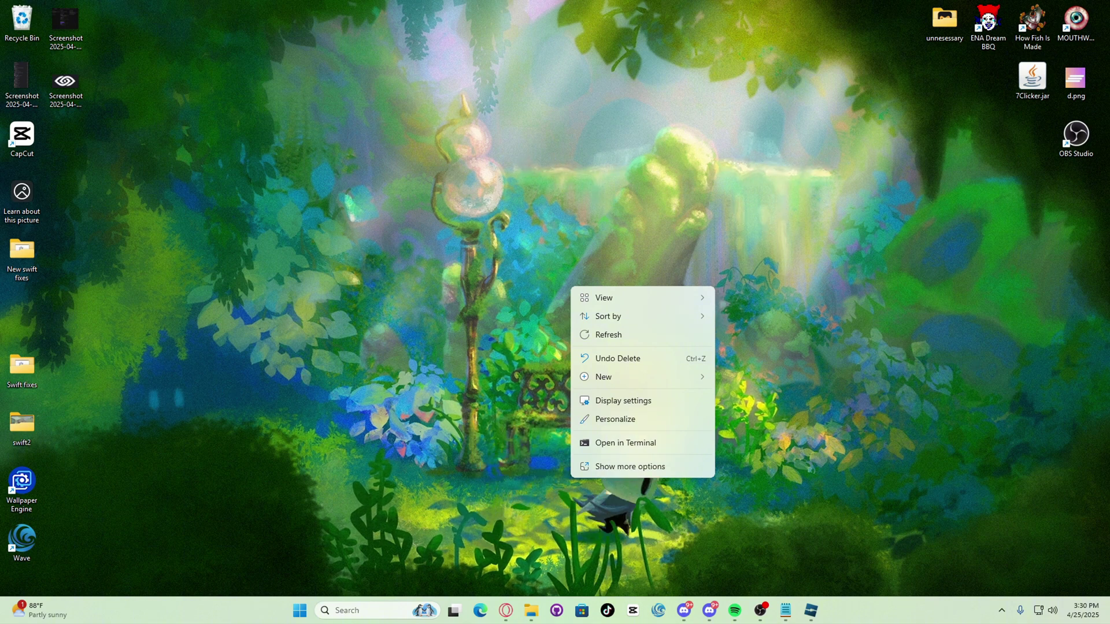
Create a new folder named Swift on the desktop and place it near the middle.
{"action": "mouse_move", "coordinate": [637, 376]}
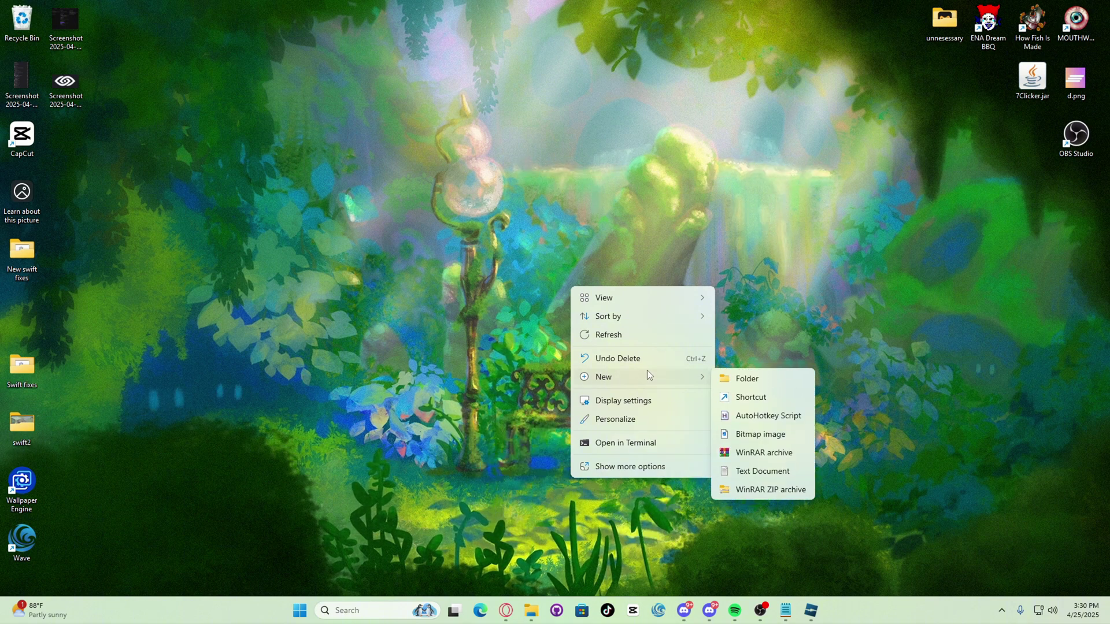
{"action": "left_click", "coordinate": [758, 383]}
{"action": "type", "text": "Swift"}
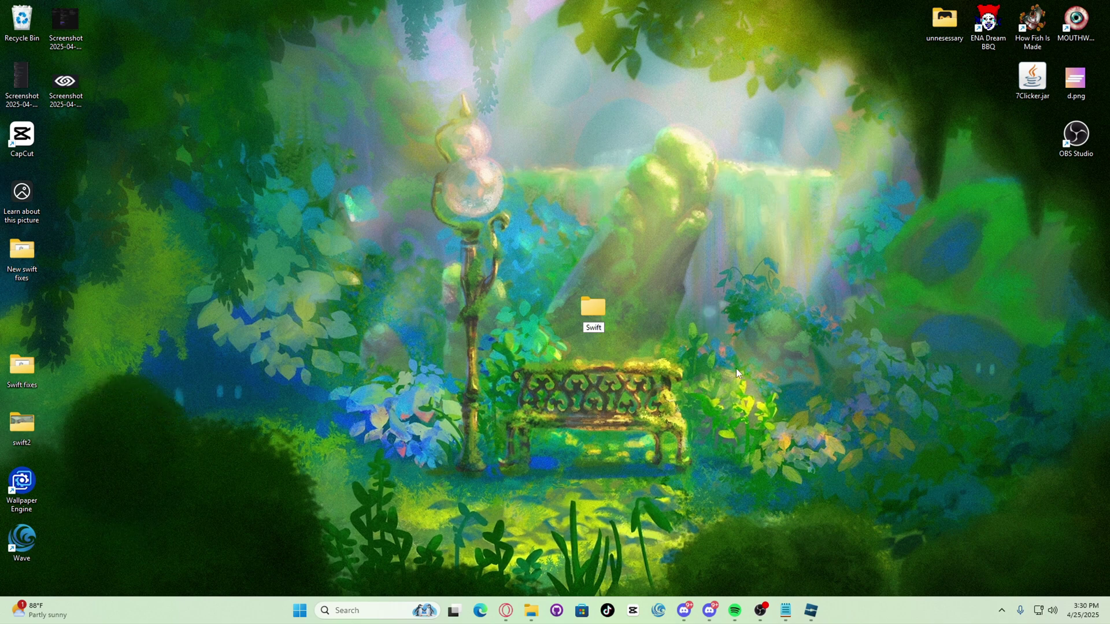
{"action": "key", "text": "Return"}
{"action": "left_click_drag", "start_coordinate": [599, 315], "coordinate": [571, 297]}
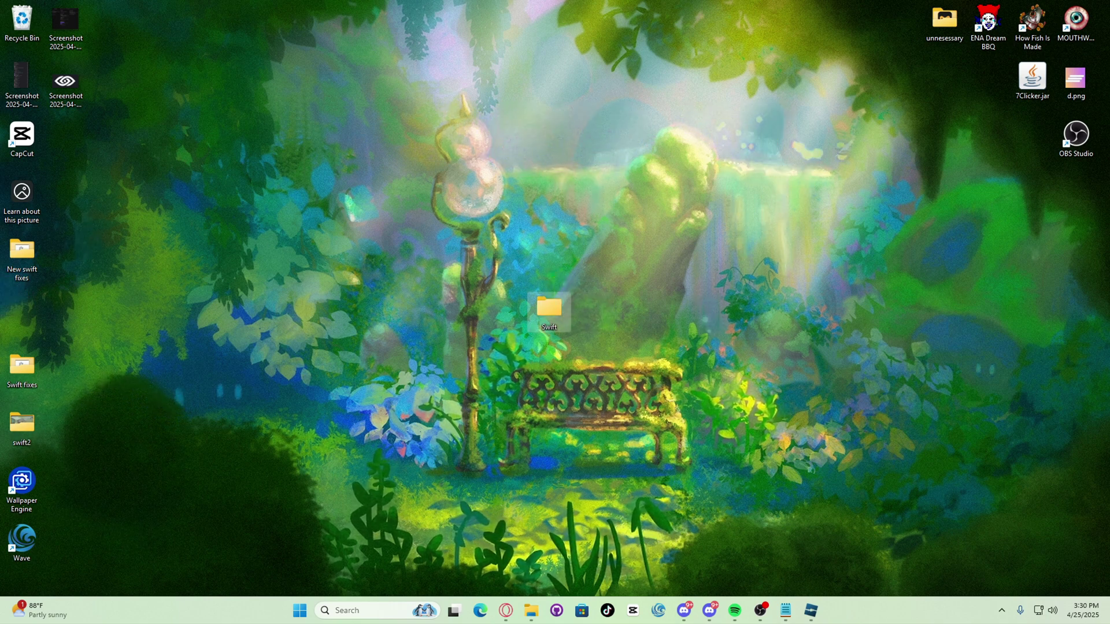
{"action": "left_click_drag", "start_coordinate": [543, 308], "coordinate": [547, 314]}
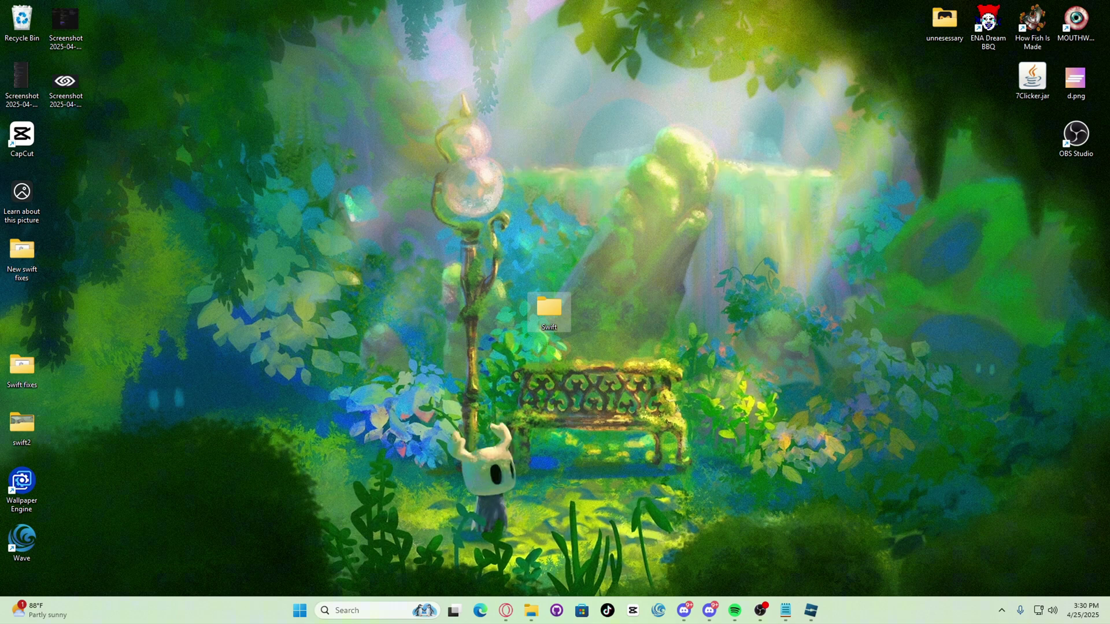
{"action": "right_click", "coordinate": [549, 321]}
{"action": "left_click", "coordinate": [562, 255]}
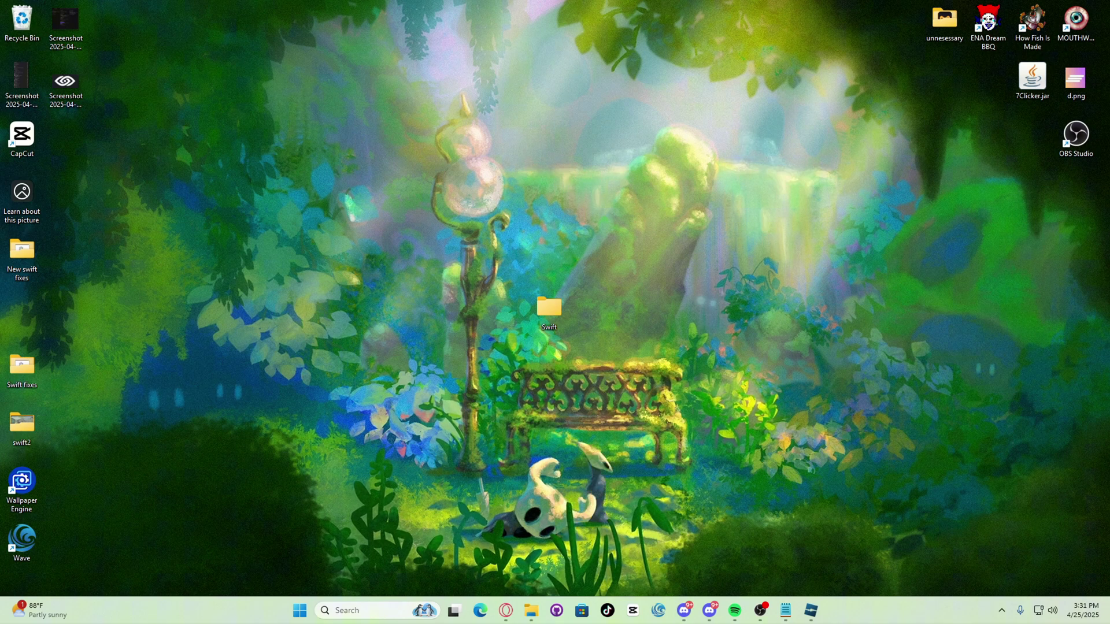
{"action": "right_click", "coordinate": [543, 307]}
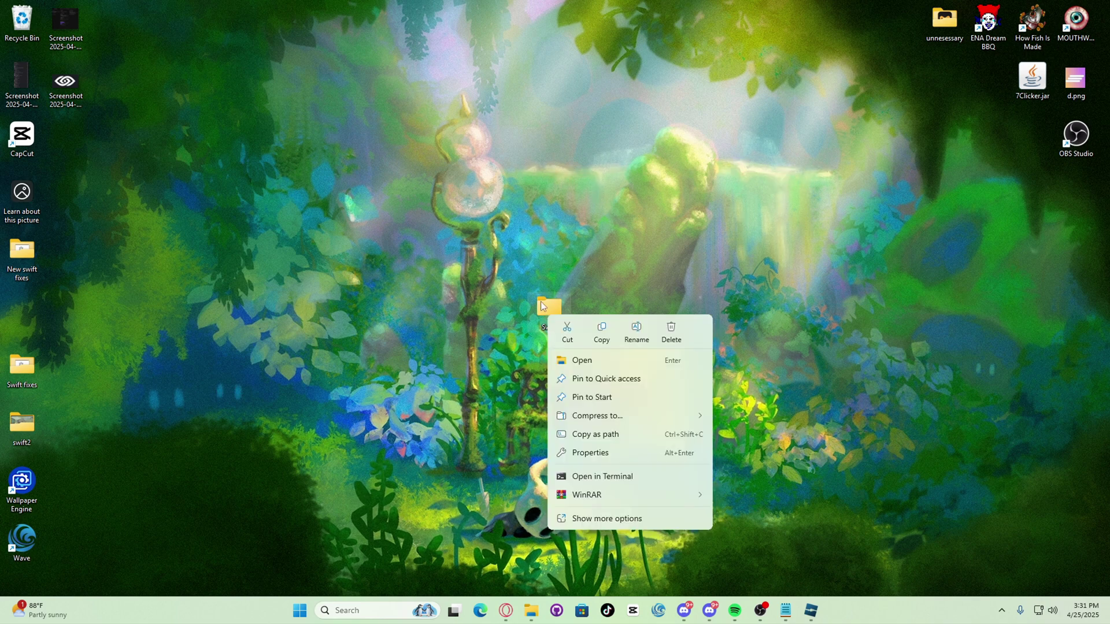
{"action": "left_click", "coordinate": [223, 332]}
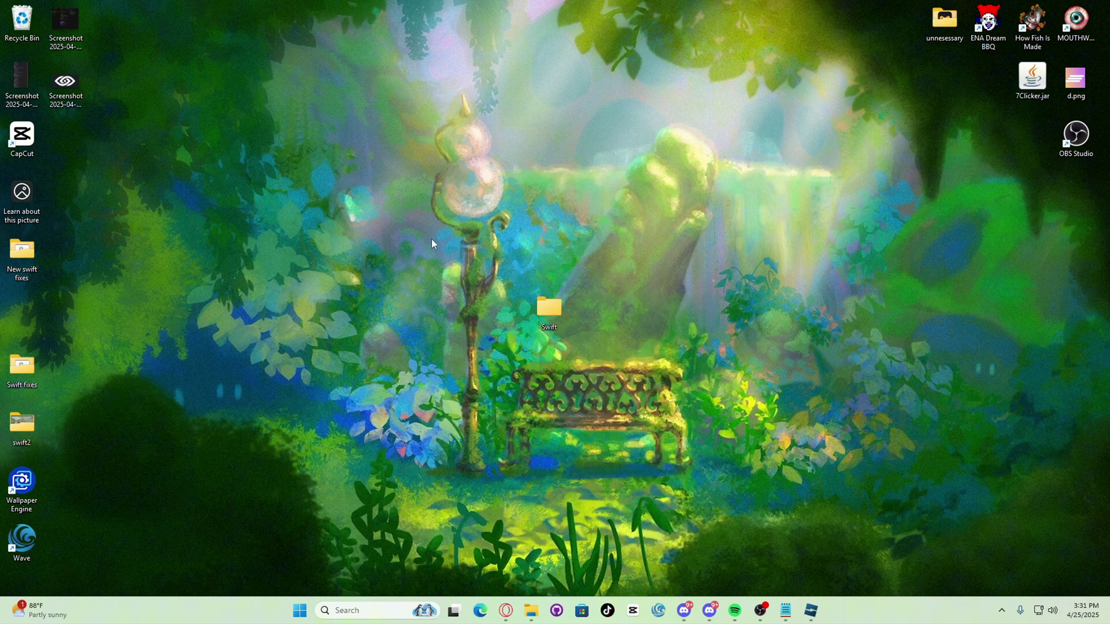
Open the Windows Security dashboard, examine the Virus & threat protection page, and close it.
{"action": "left_click", "coordinate": [1000, 609]}
{"action": "right_click", "coordinate": [958, 553]}
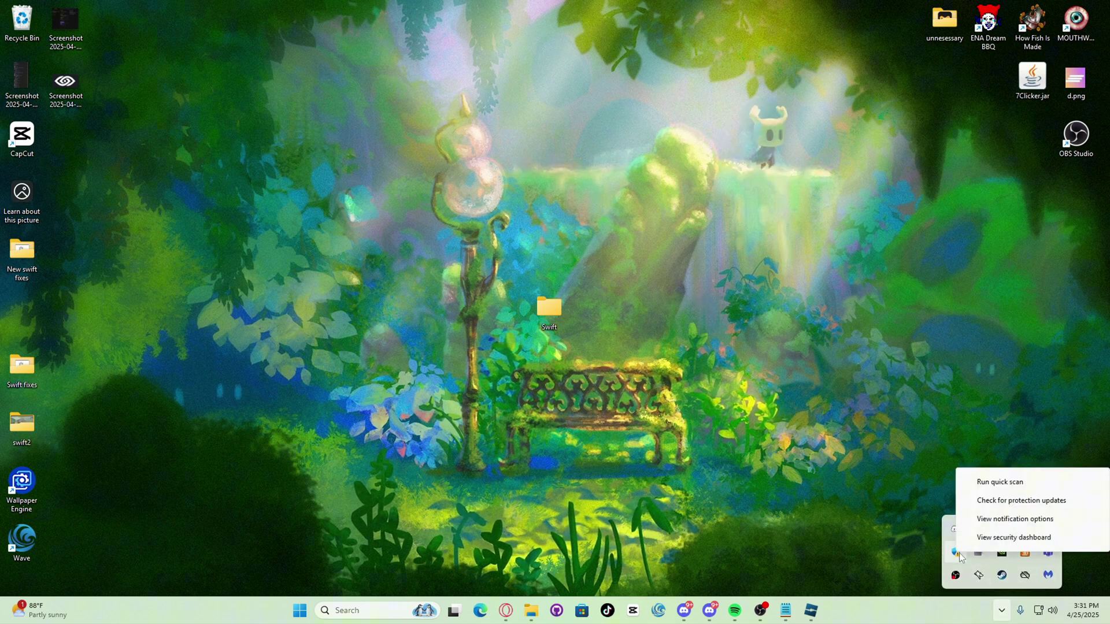
{"action": "left_click", "coordinate": [1013, 537]}
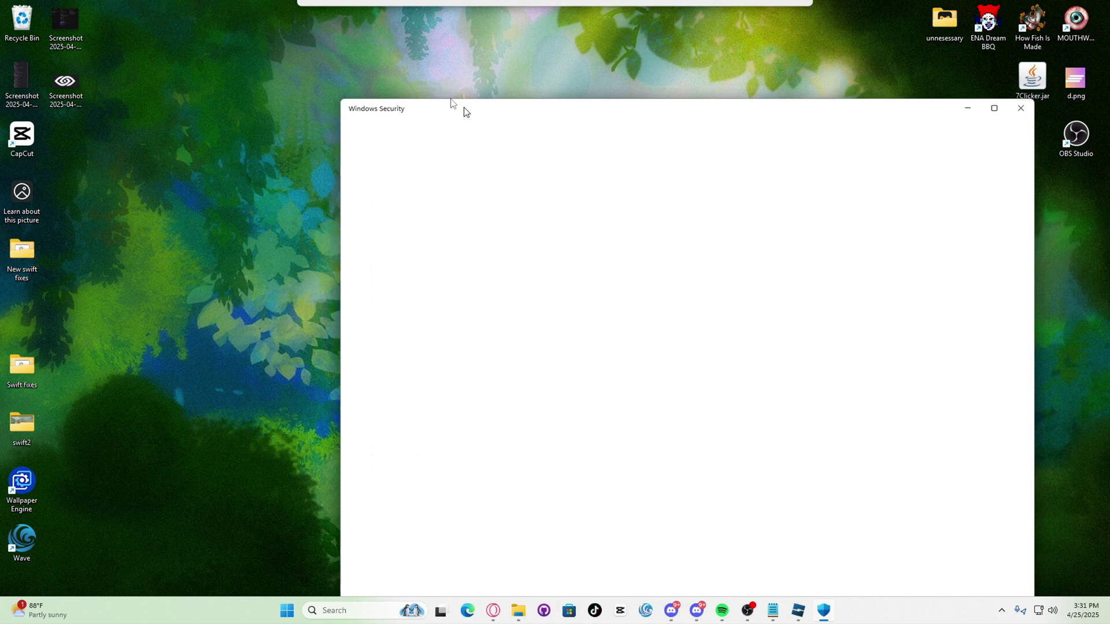
{"action": "left_click_drag", "start_coordinate": [463, 109], "coordinate": [317, 59]}
{"action": "scroll", "coordinate": [557, 280], "scroll_direction": "down", "scroll_amount": 2}
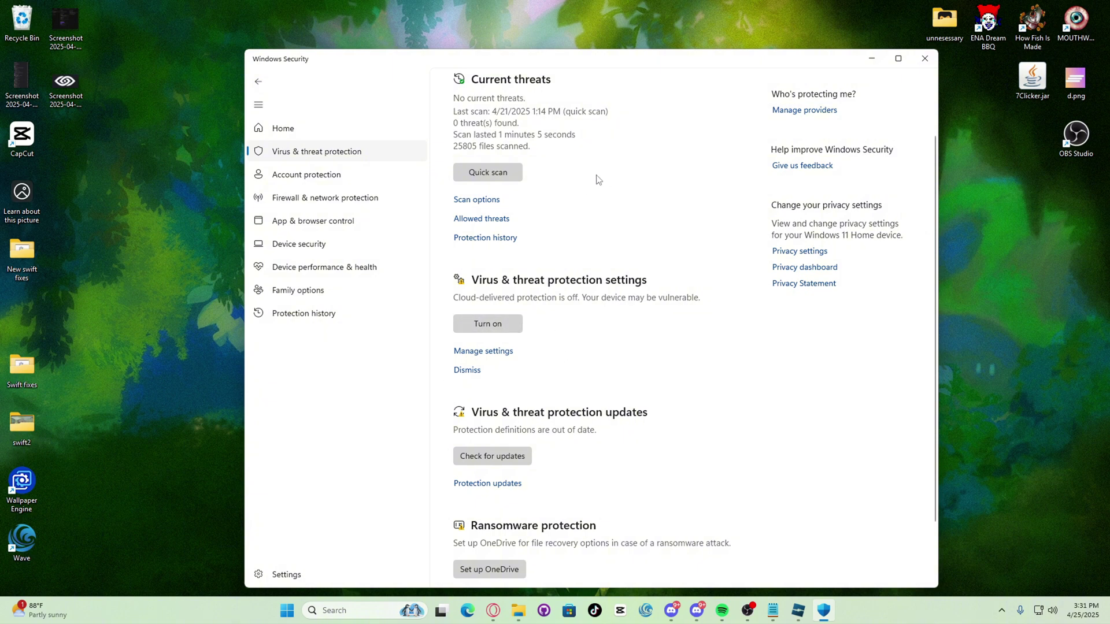
{"action": "left_click", "coordinate": [925, 58]}
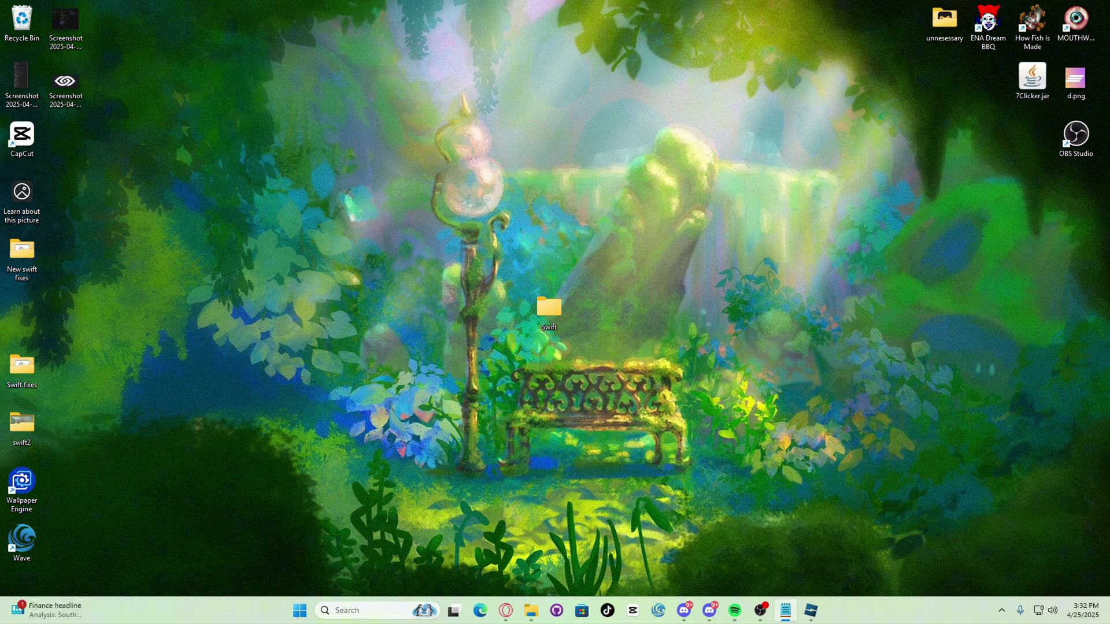
Switch to Opera GX and download Swift from getswift.gg, saving it as Swift (1).exe in Downloads.
{"action": "left_click", "coordinate": [531, 610]}
{"action": "left_click", "coordinate": [531, 610]}
{"action": "left_click", "coordinate": [506, 610]}
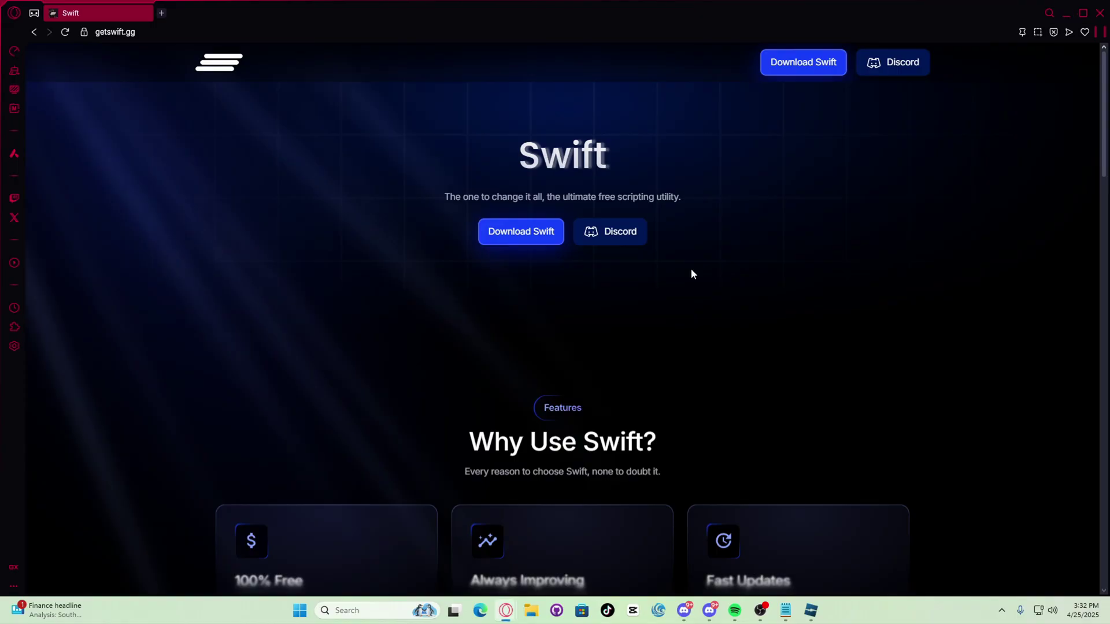
{"action": "left_click", "coordinate": [516, 234]}
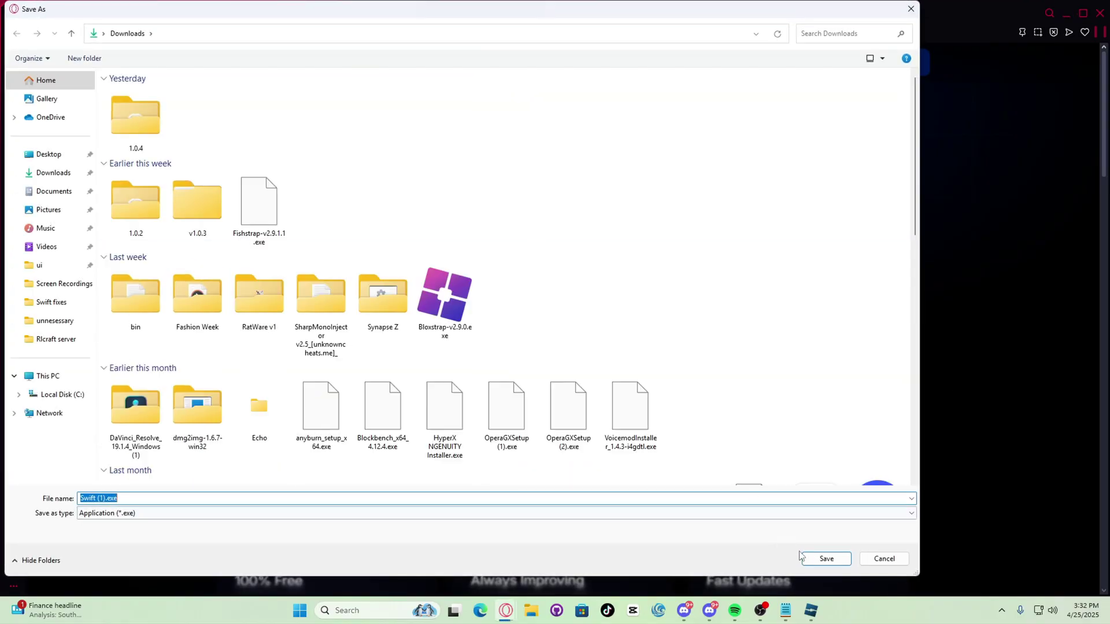
{"action": "left_click", "coordinate": [826, 558]}
Move the downloaded Swift (1).exe into the Swift folder on the desktop and open that folder.
{"action": "key", "text": "super+d"}
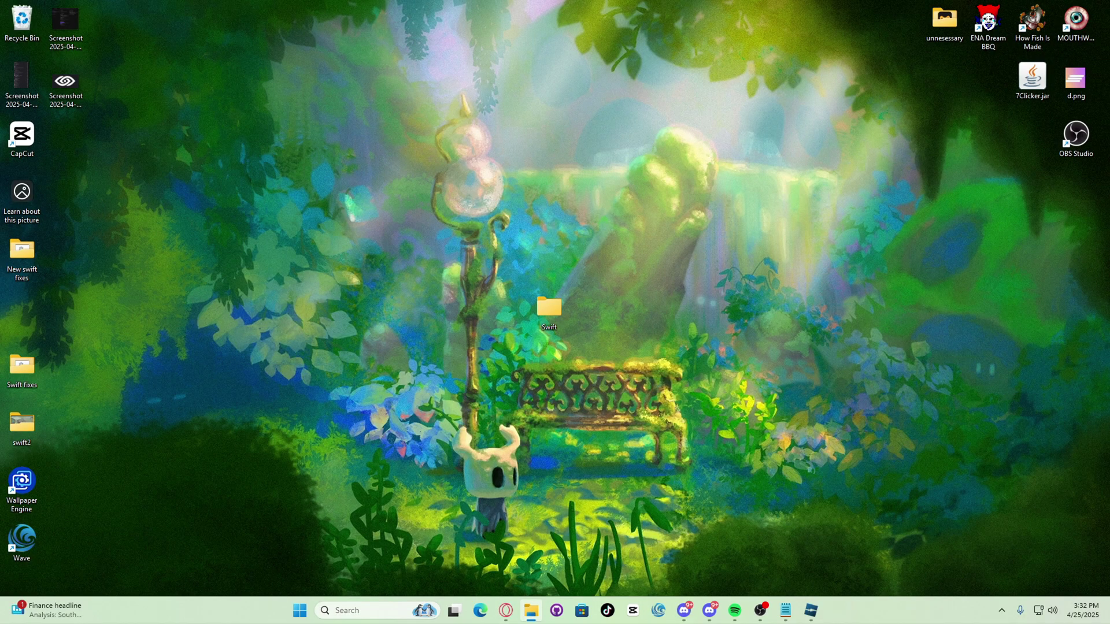
{"action": "left_click_drag", "start_coordinate": [503, 266], "coordinate": [549, 306]}
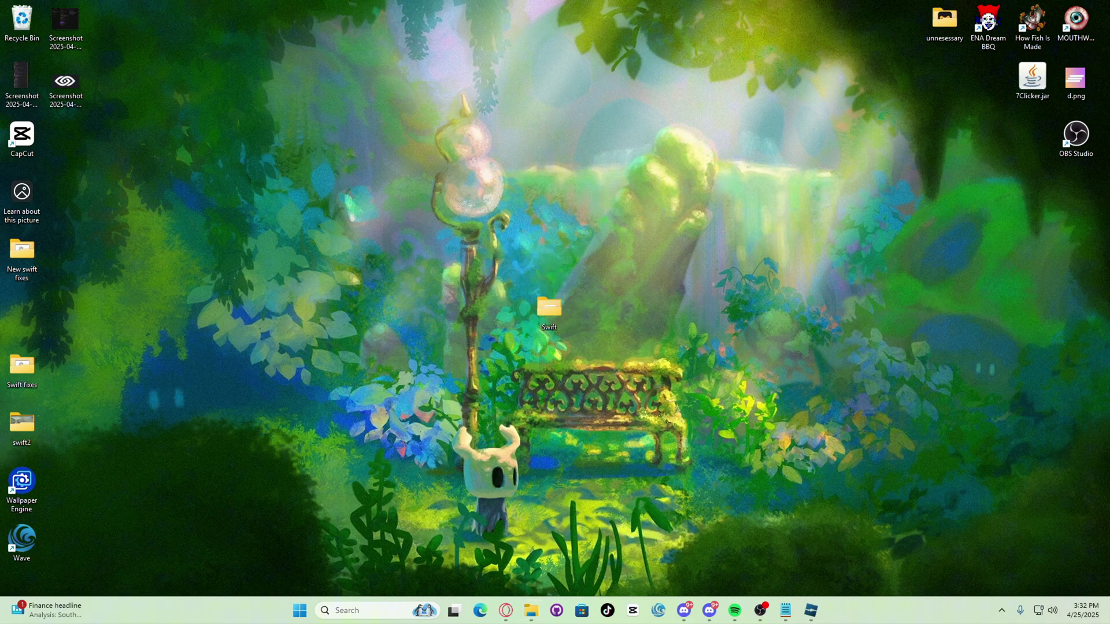
{"action": "double_click", "coordinate": [548, 307]}
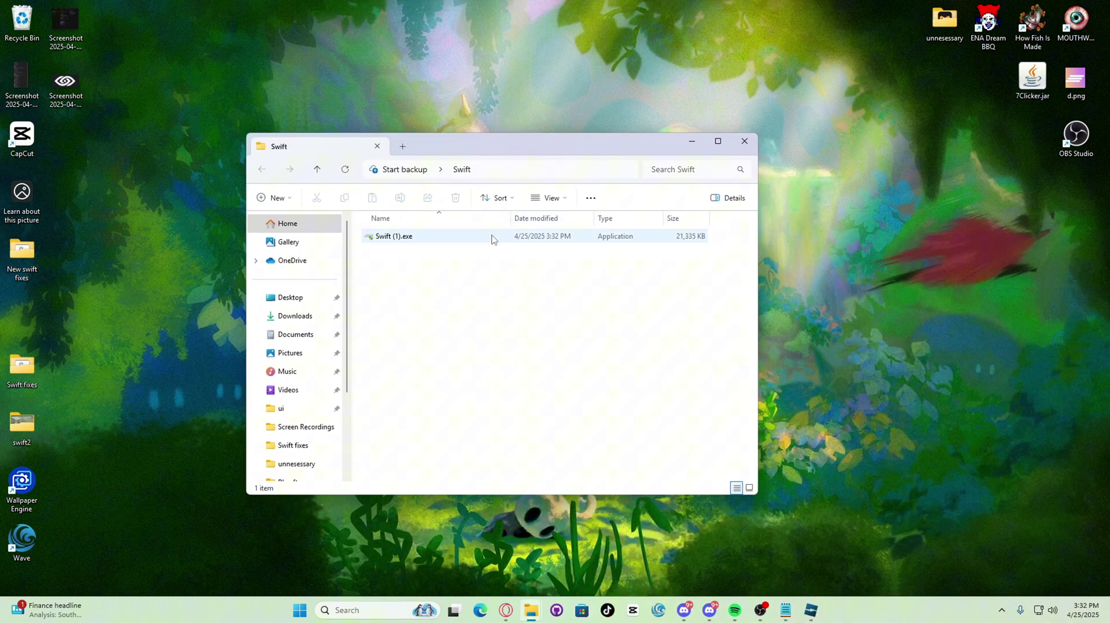
Run Swift (1).exe as administrator, choosing to run it anyway despite the malicious file warning.
{"action": "right_click", "coordinate": [492, 239]}
{"action": "left_click", "coordinate": [458, 267]}
{"action": "left_click", "coordinate": [448, 243]}
{"action": "right_click", "coordinate": [448, 243]}
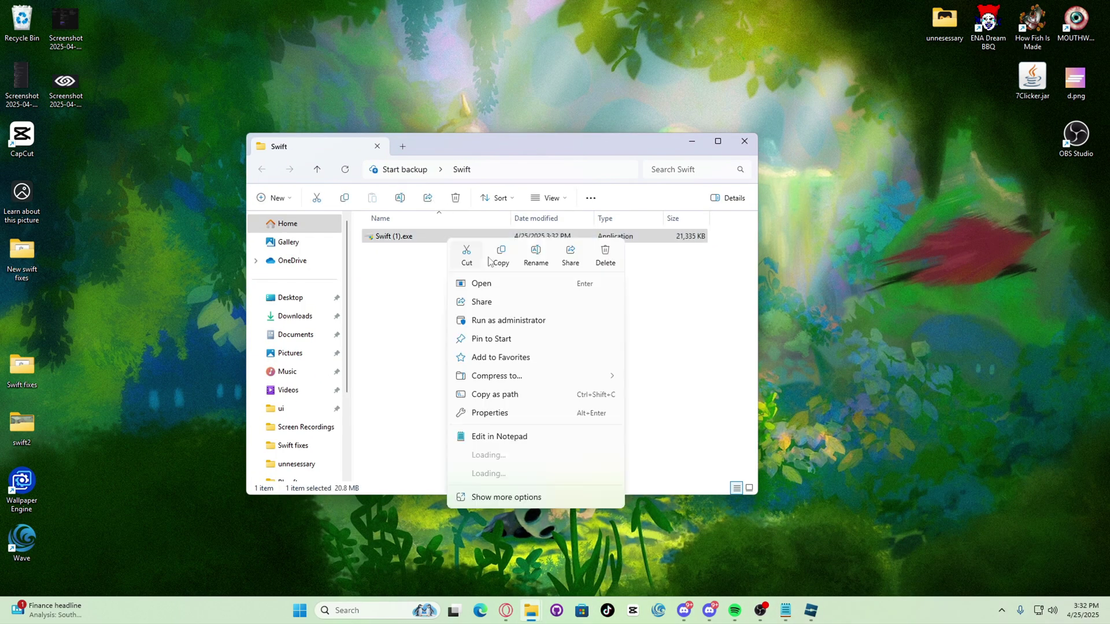
{"action": "left_click", "coordinate": [504, 321]}
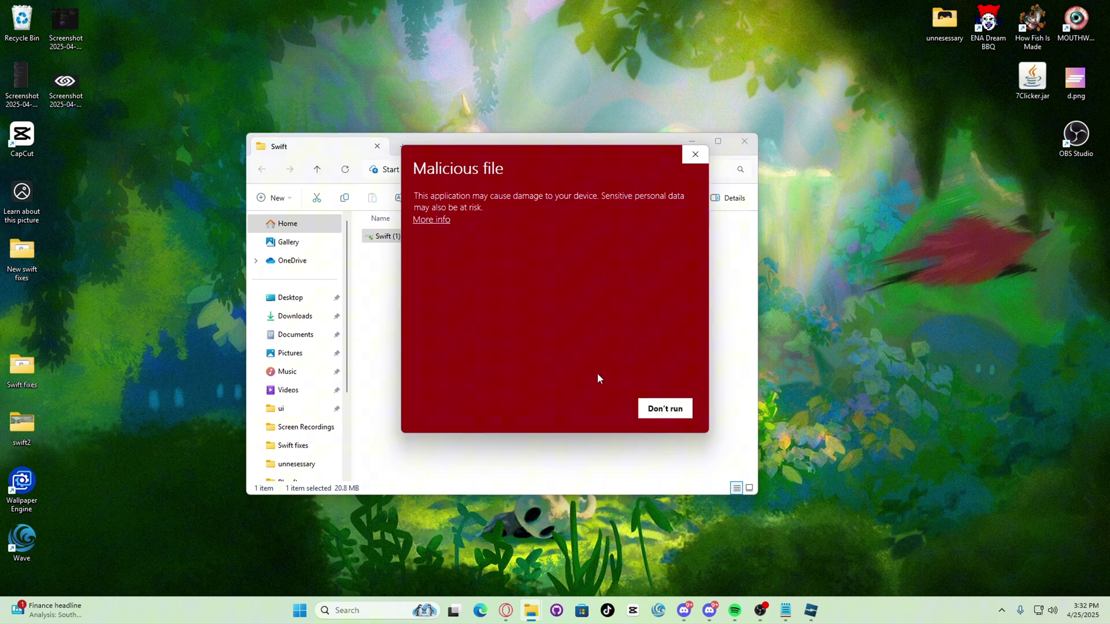
{"action": "left_click", "coordinate": [437, 221]}
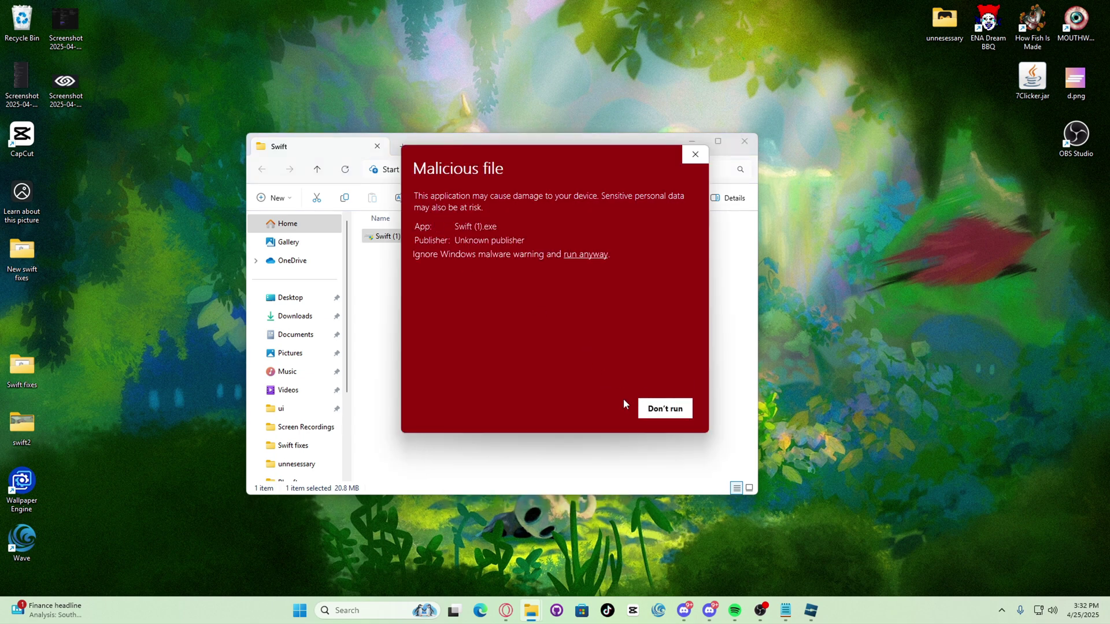
{"action": "left_click", "coordinate": [580, 258]}
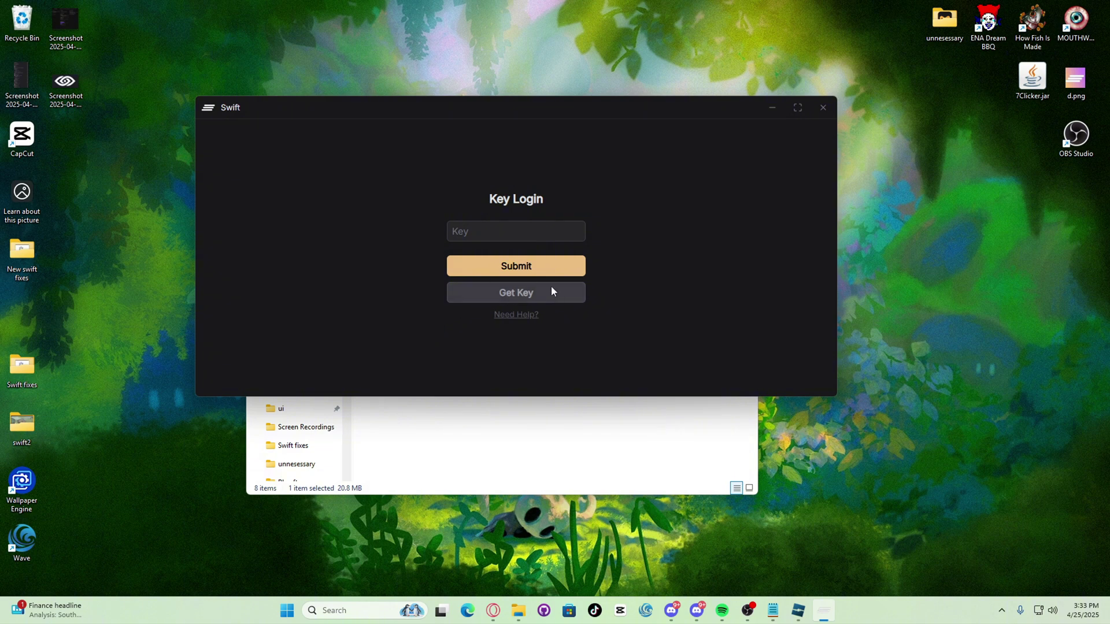
Request a key from Swift's Key Login window and complete the human verification and actions for checkpoint 1.
{"action": "left_click", "coordinate": [529, 294]}
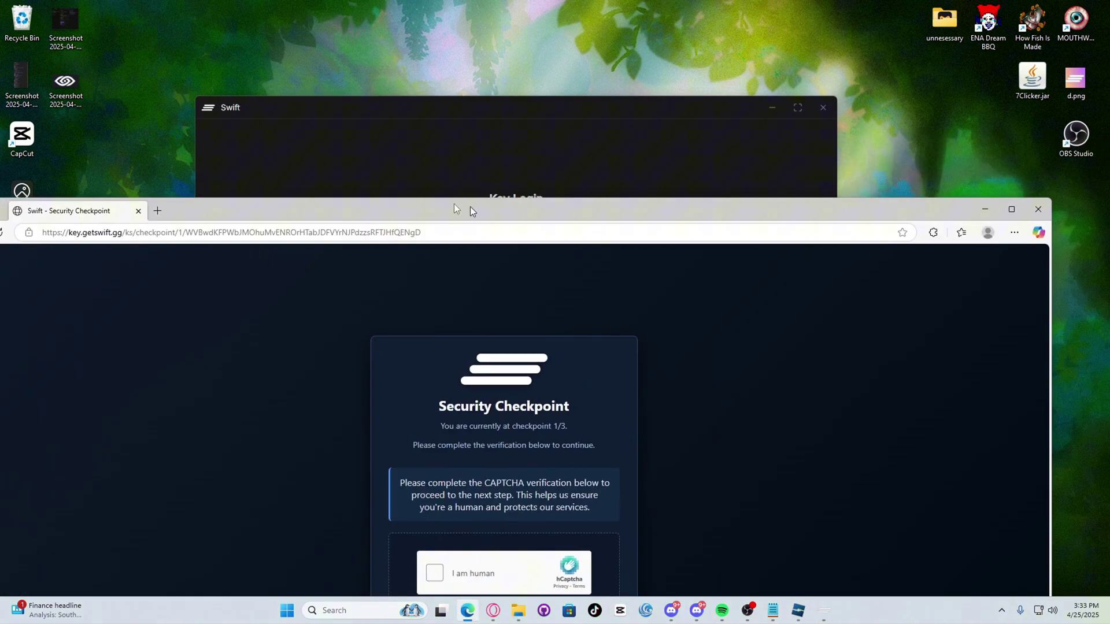
{"action": "left_click_drag", "start_coordinate": [401, 189], "coordinate": [550, 5]}
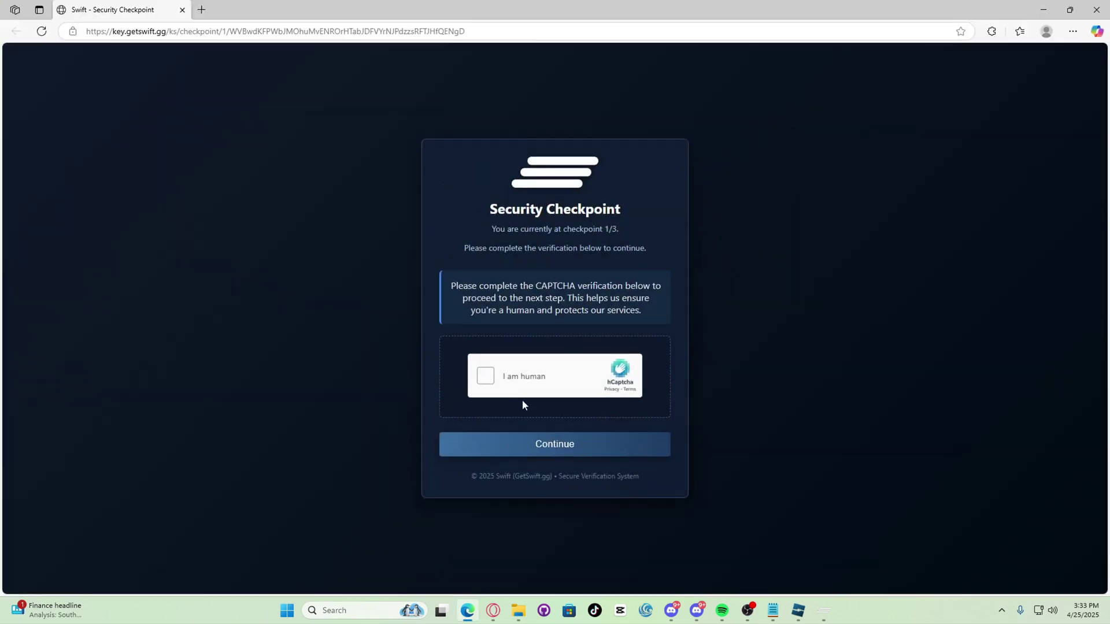
{"action": "left_click", "coordinate": [487, 380]}
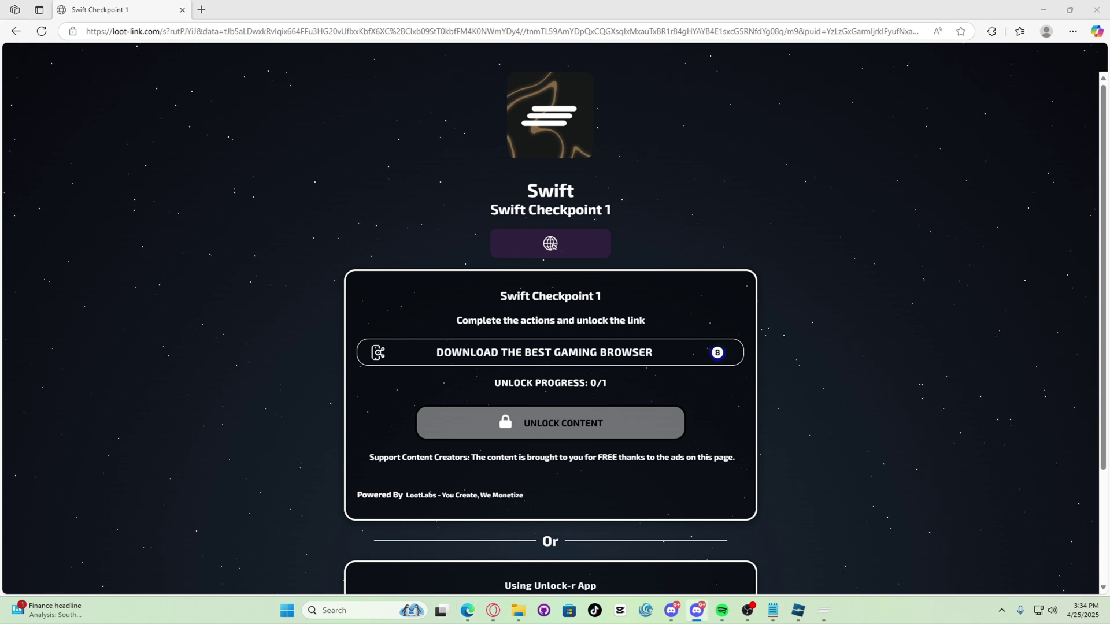
{"action": "left_click", "coordinate": [592, 453]}
{"action": "left_click", "coordinate": [639, 459]}
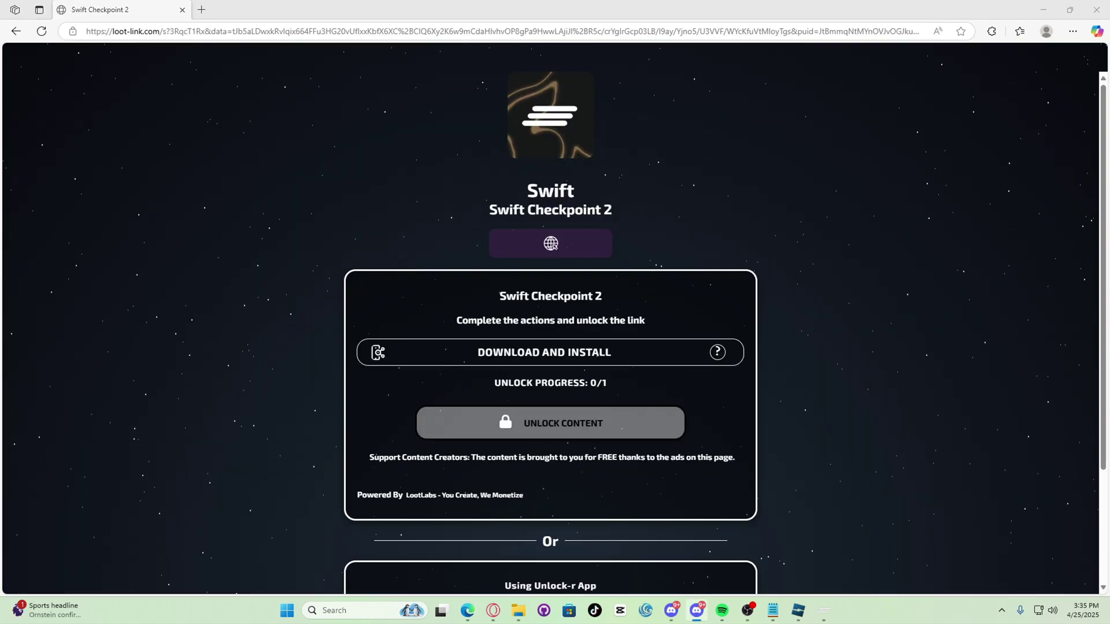
Complete the Download and Install action for Swift Checkpoint 2 and try to finish the checkpoint 3 verification.
{"action": "left_click", "coordinate": [544, 352]}
{"action": "left_click", "coordinate": [644, 411]}
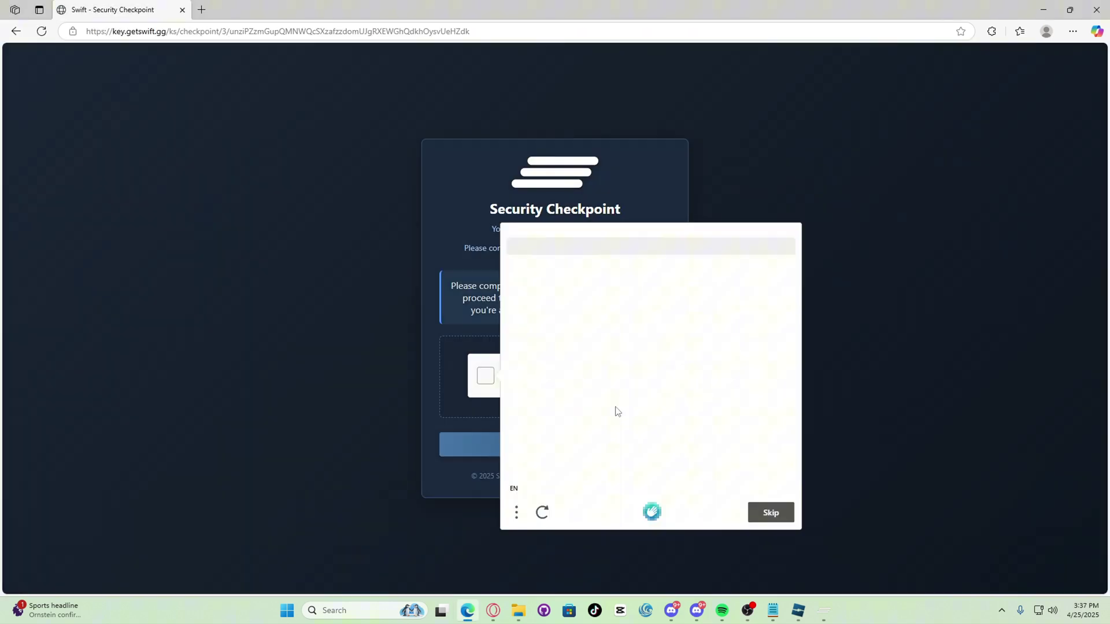
{"action": "left_click", "coordinate": [780, 521]}
{"action": "key", "text": "alt+Left"}
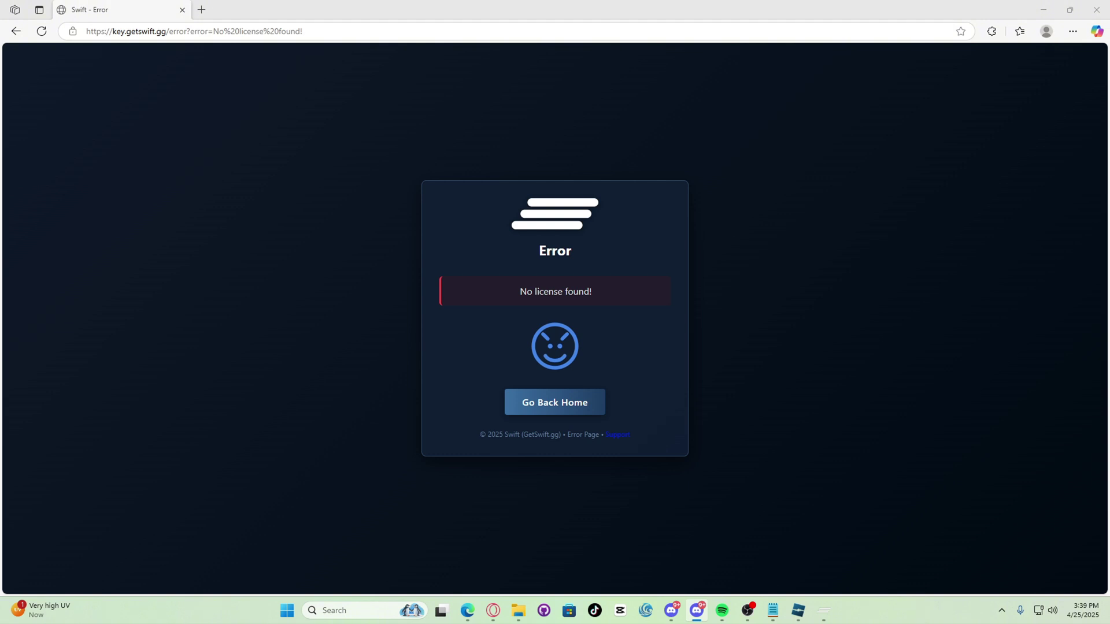
Replace the error page with a new blank tab and request a fresh key link from the Swift window.
{"action": "left_click", "coordinate": [201, 9]}
{"action": "left_click", "coordinate": [183, 10]}
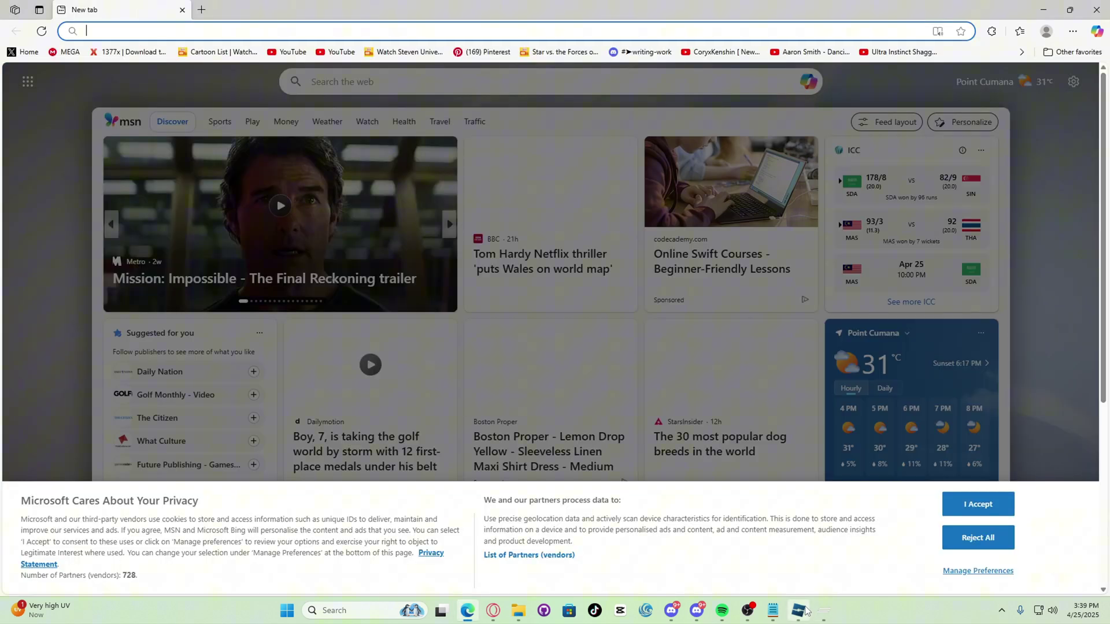
{"action": "left_click", "coordinate": [618, 613]}
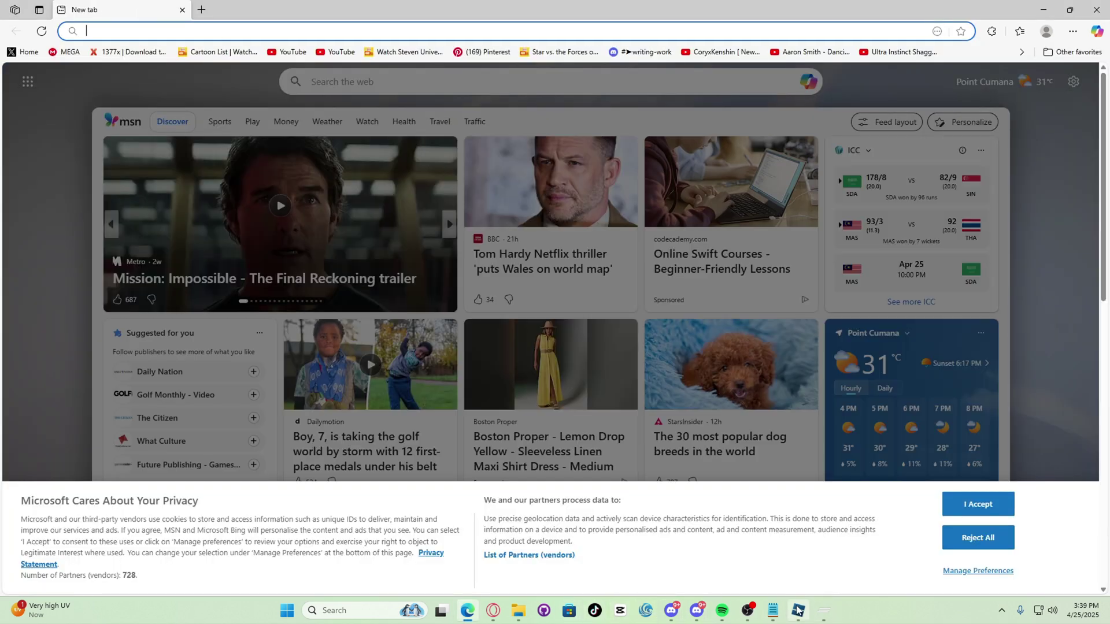
{"action": "left_click", "coordinate": [538, 298]}
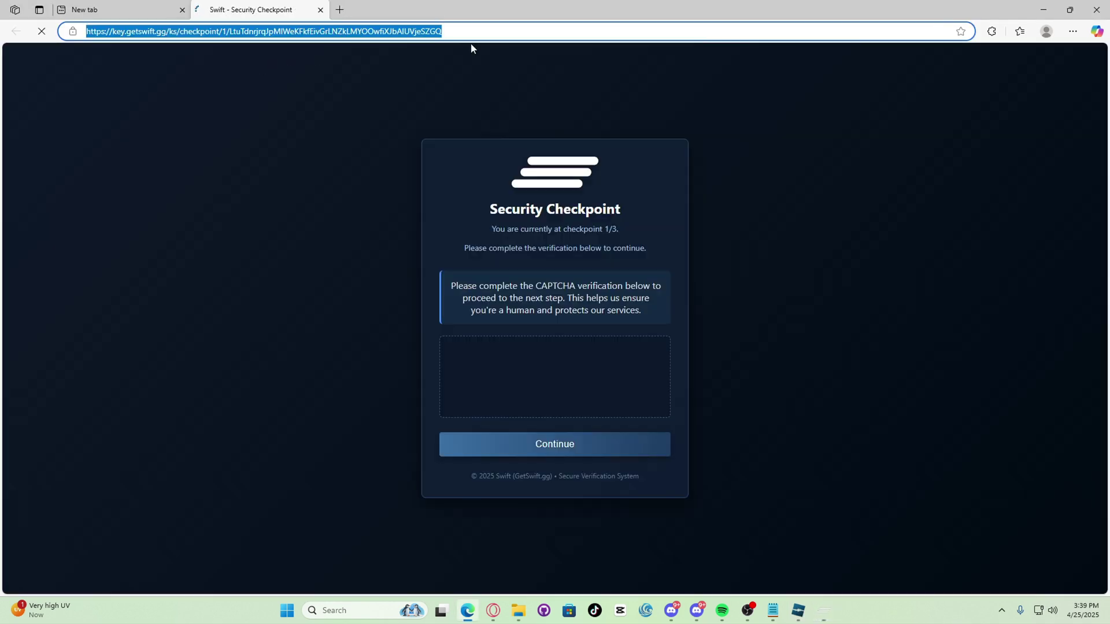
Open the key checkpoint address in a new InPrivate window and try to complete the verification there, closing the ad tab.
{"action": "left_click_drag", "start_coordinate": [457, 32], "coordinate": [86, 34]}
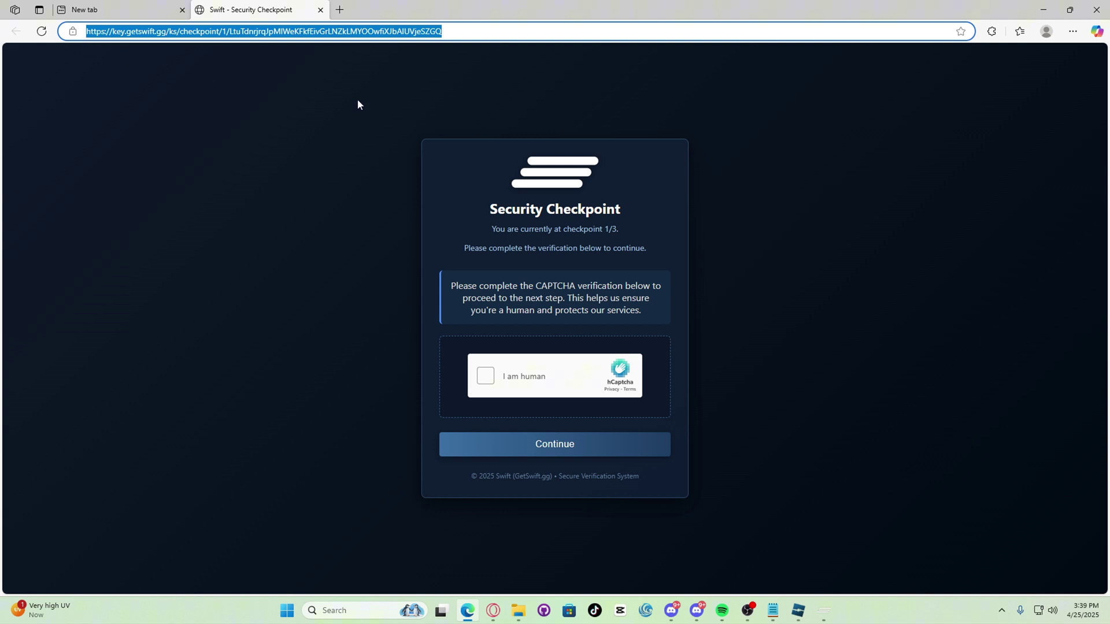
{"action": "left_click", "coordinate": [1072, 32]}
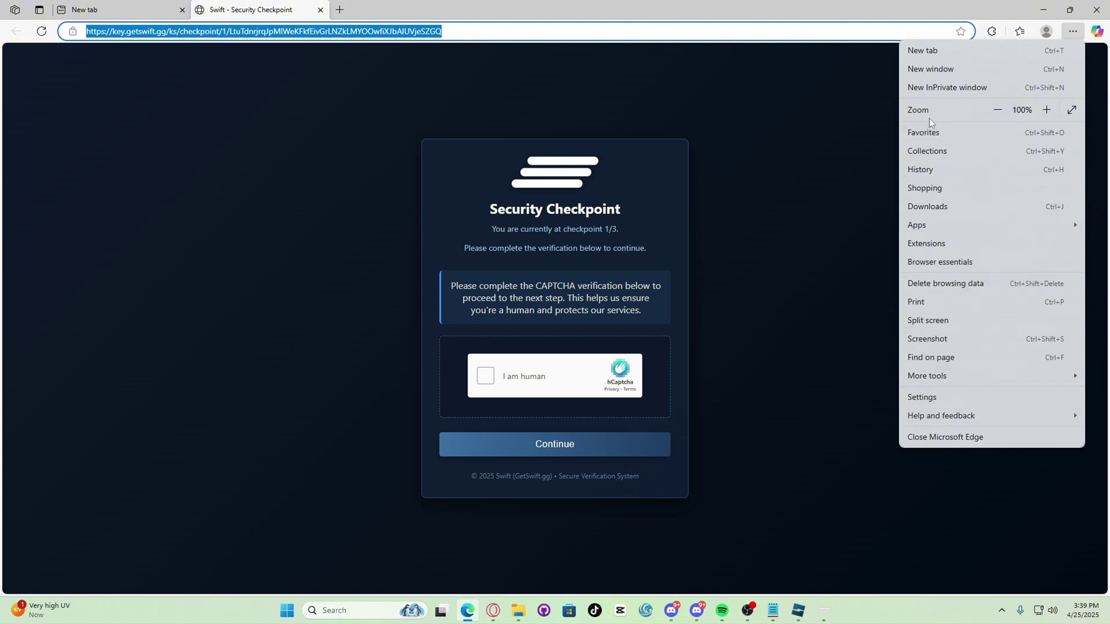
{"action": "left_click", "coordinate": [955, 87]}
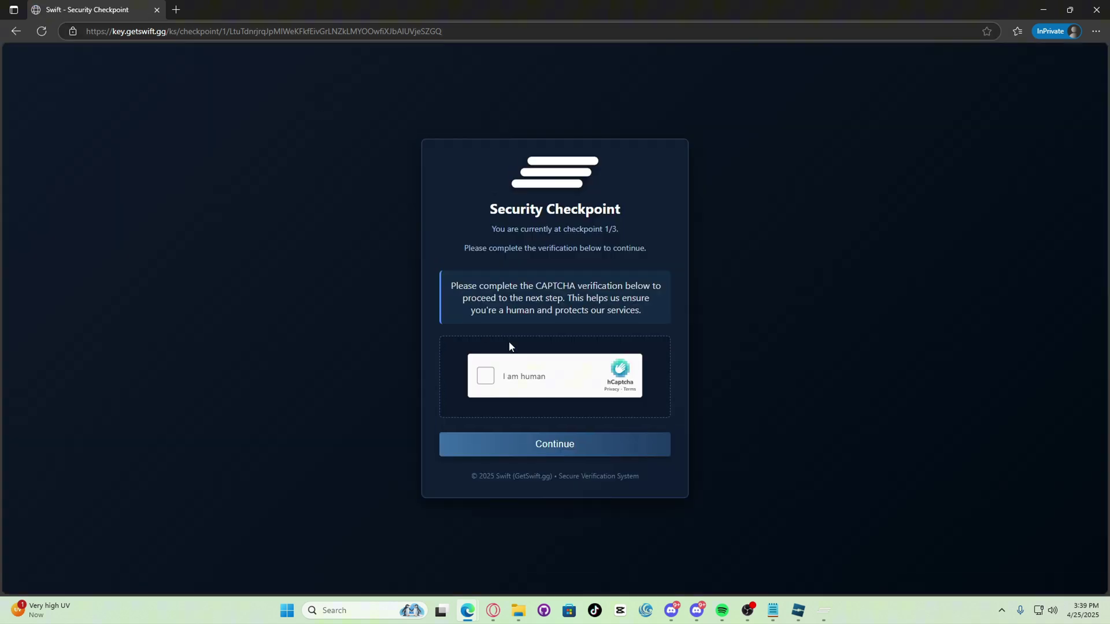
{"action": "left_click", "coordinate": [485, 376]}
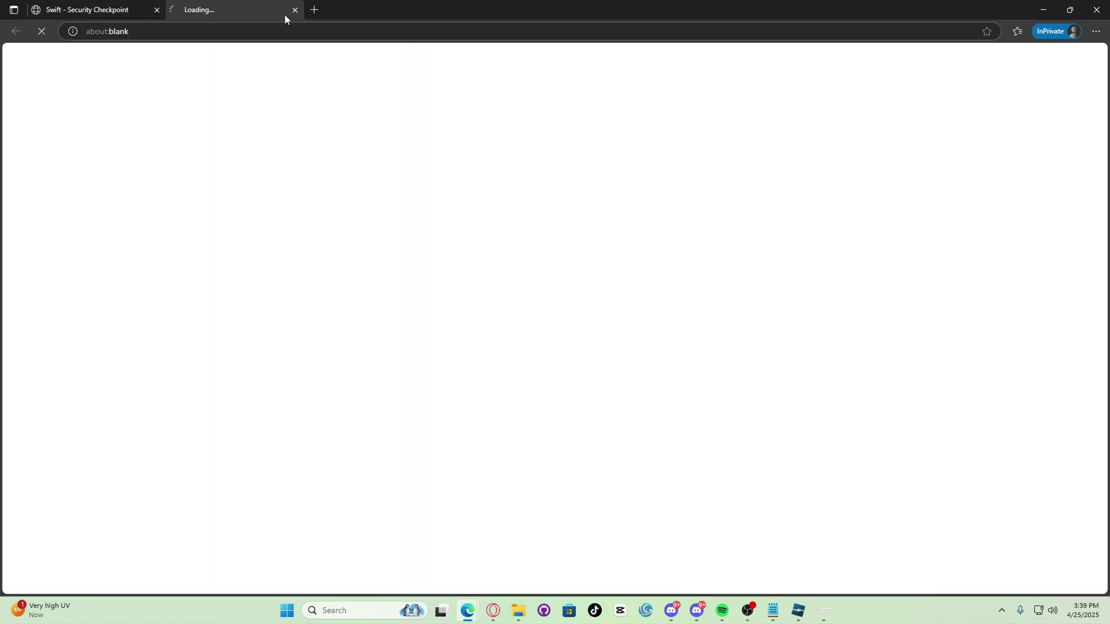
{"action": "left_click", "coordinate": [285, 9]}
{"action": "left_click", "coordinate": [610, 456]}
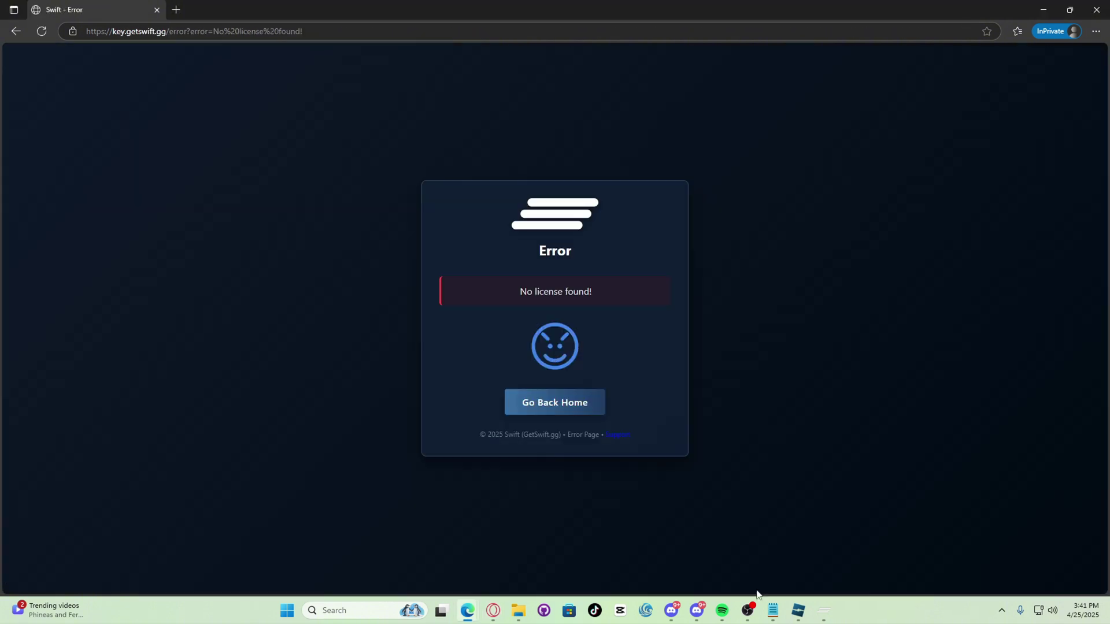
Close both browser windows, request a new key link from Swift, and select the checkpoint page's full address.
{"action": "left_click", "coordinate": [748, 610]}
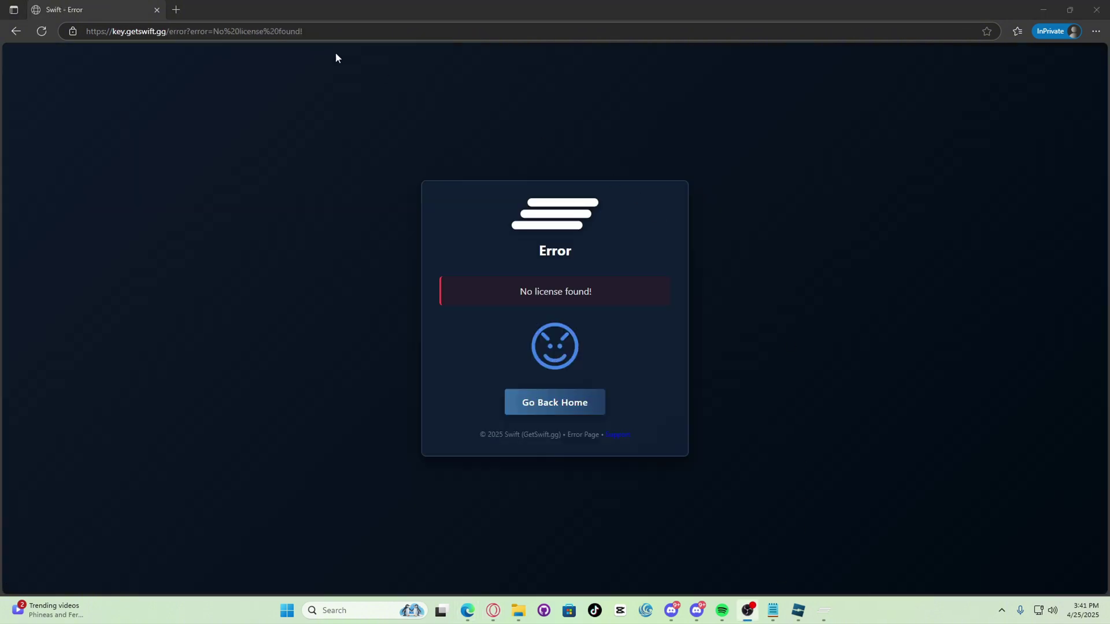
{"action": "left_click", "coordinate": [1097, 9]}
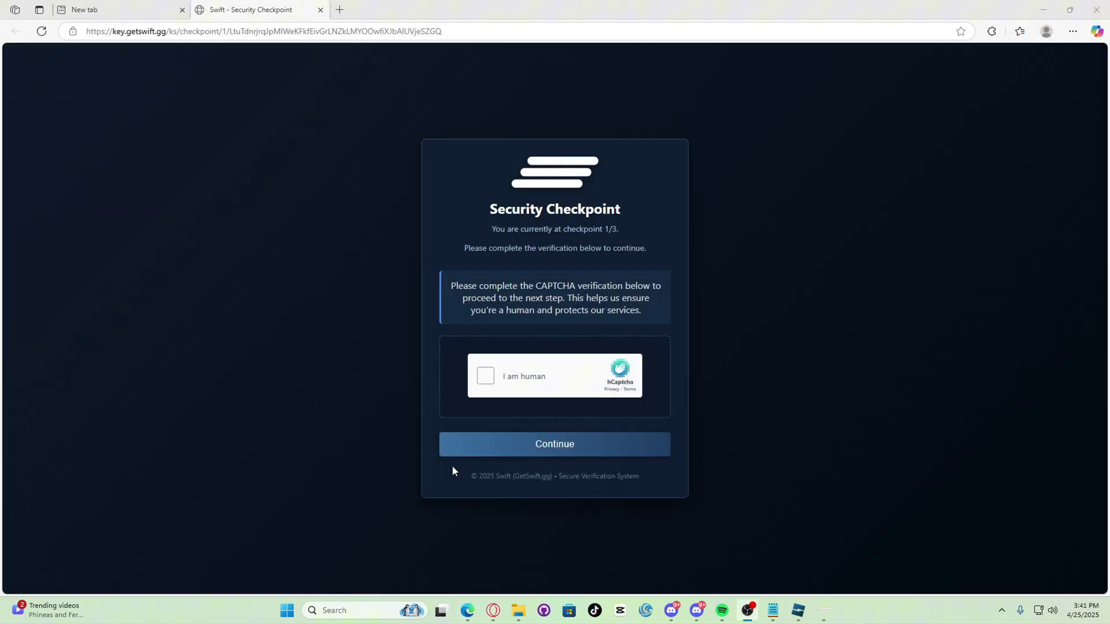
{"action": "left_click", "coordinate": [1097, 9]}
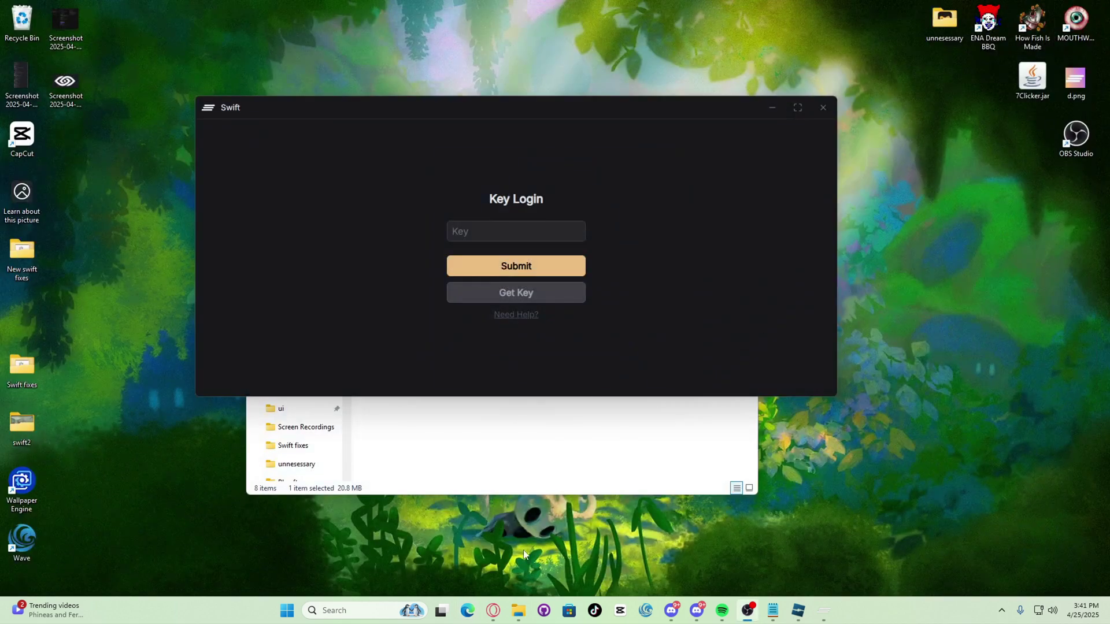
{"action": "left_click", "coordinate": [524, 296]}
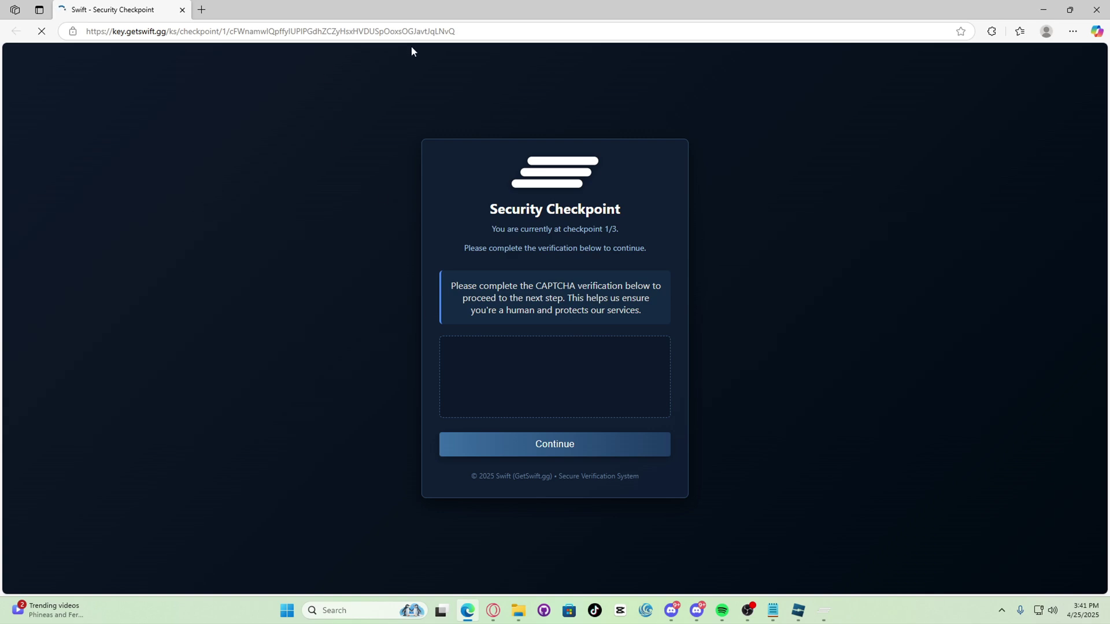
{"action": "left_click_drag", "start_coordinate": [455, 32], "coordinate": [98, 37]}
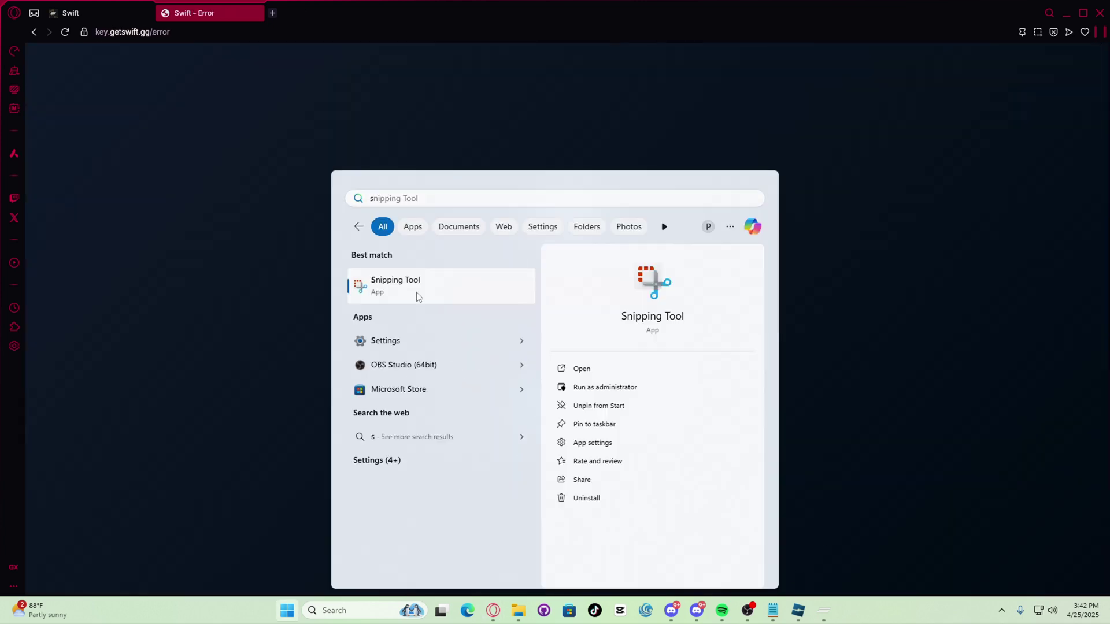
Launch Snipping Tool, cancel closing the whole browser window, and close only the Swift error tab.
{"action": "left_click", "coordinate": [416, 298]}
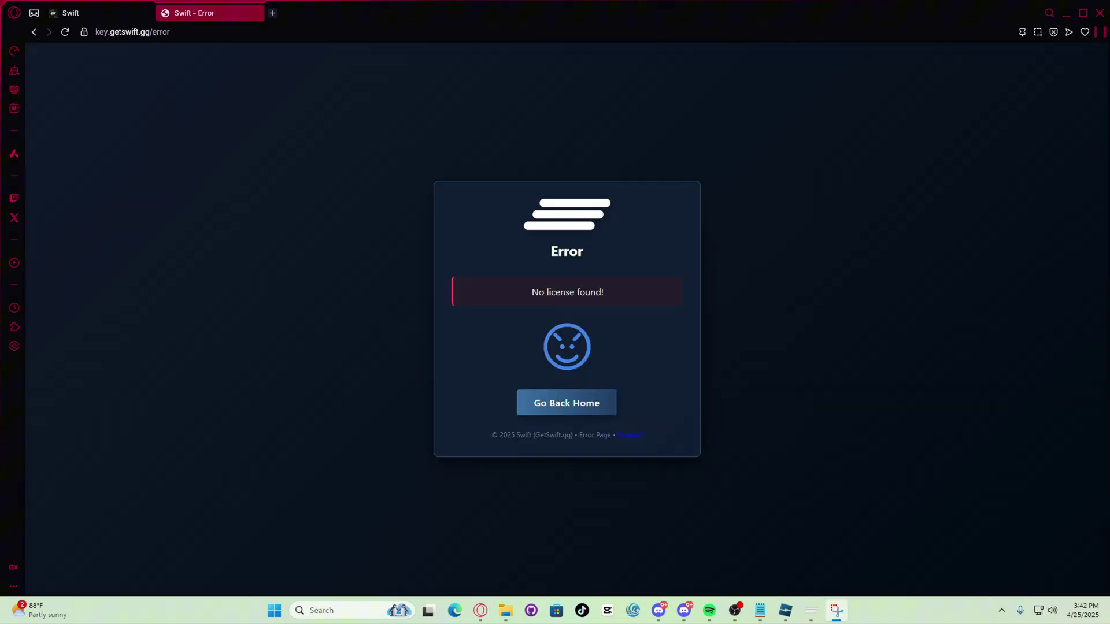
{"action": "left_click", "coordinate": [1100, 15]}
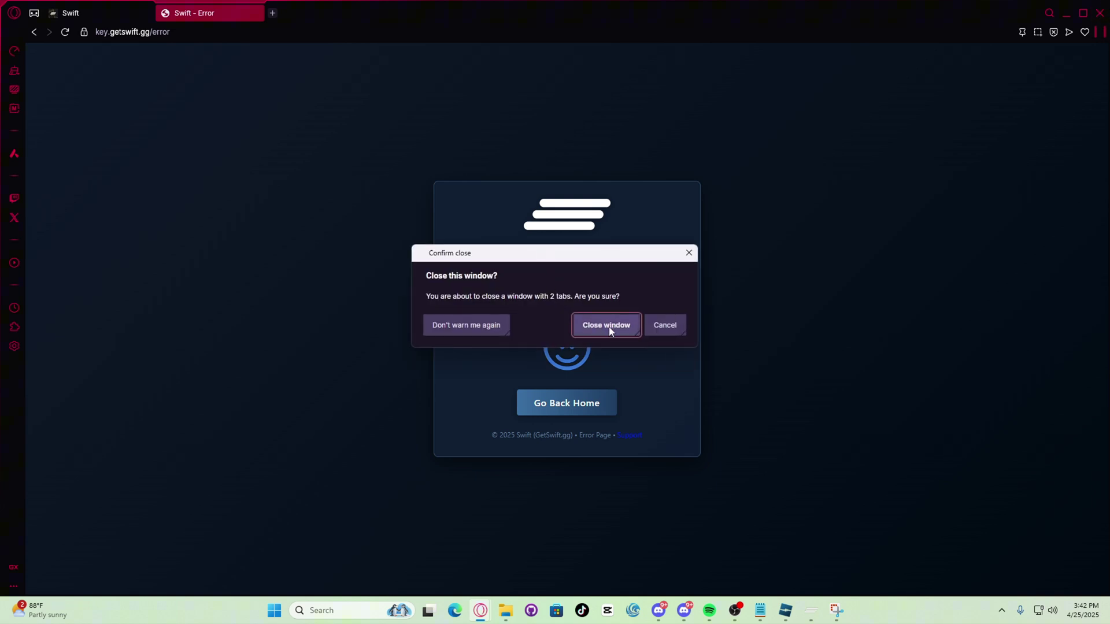
{"action": "left_click", "coordinate": [675, 328]}
{"action": "left_click", "coordinate": [257, 13]}
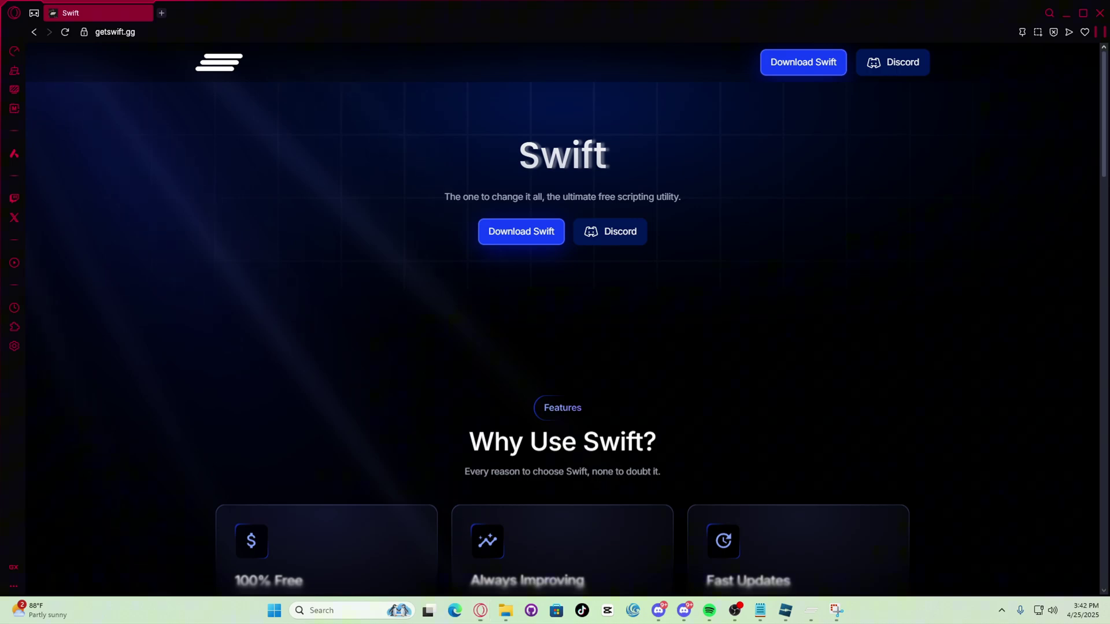
{"action": "key", "text": "super+d"}
{"action": "key", "text": "super+d"}
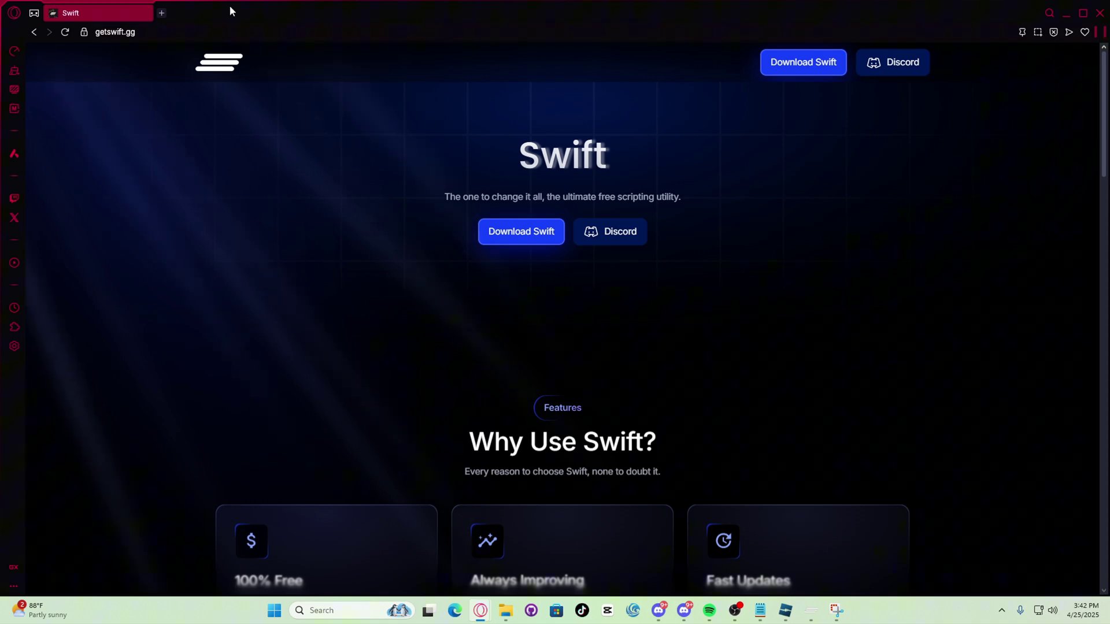
{"action": "left_click", "coordinate": [162, 12]}
{"action": "type", "text": "https://one.one.one.one"}
{"action": "key", "text": "Return"}
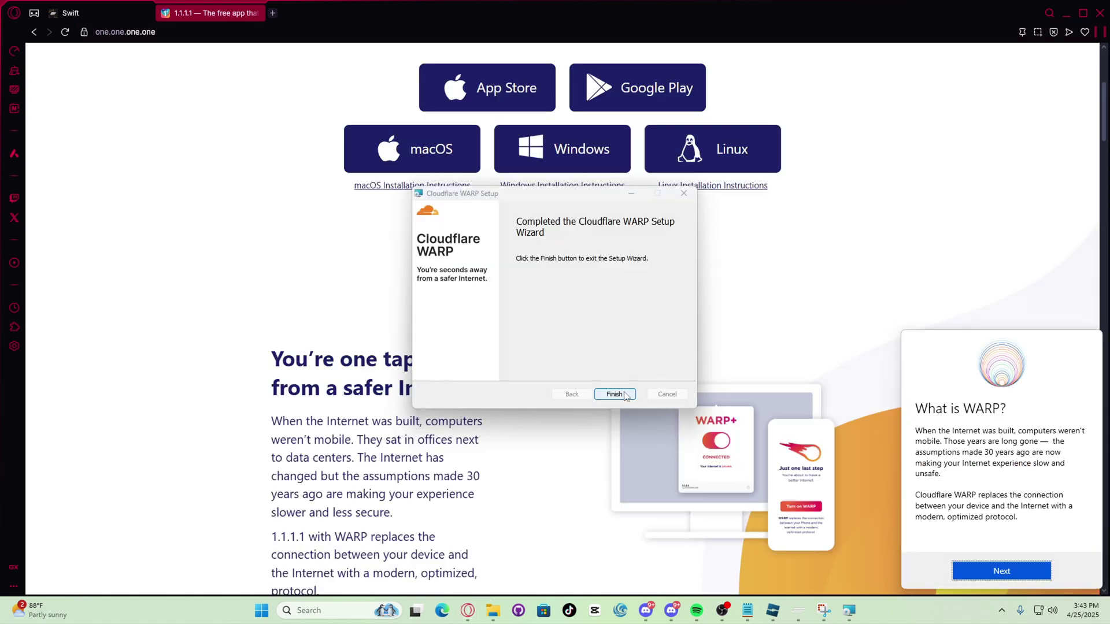
{"action": "left_click", "coordinate": [614, 394]}
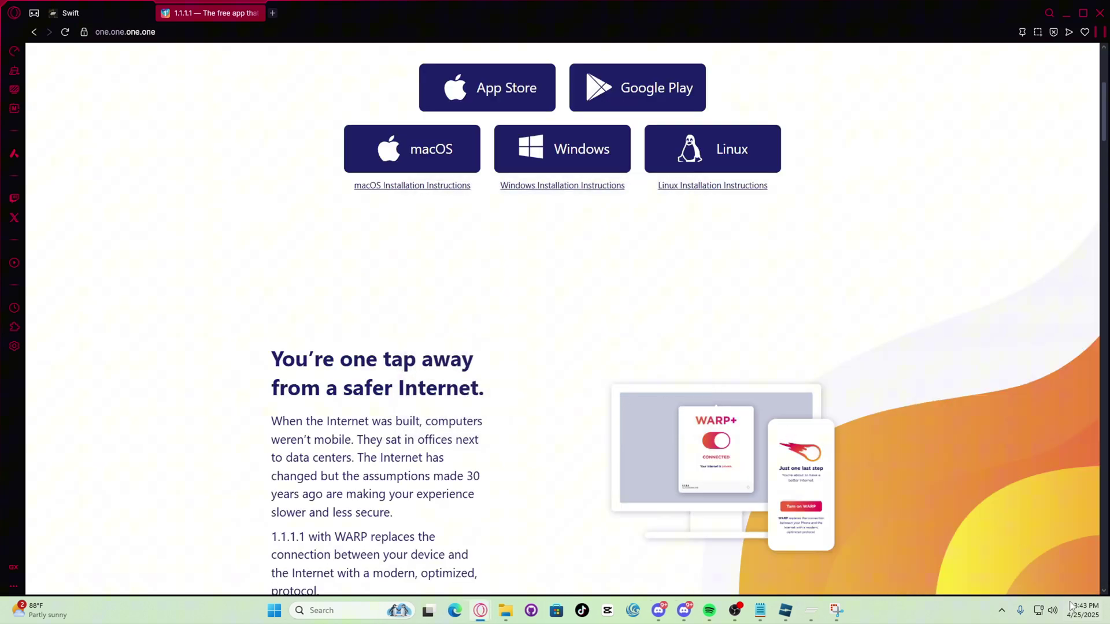
Accept Cloudflare WARP's privacy terms, switch the WARP connection on, and close the 1.1.1.1 tab.
{"action": "left_click", "coordinate": [1003, 613]}
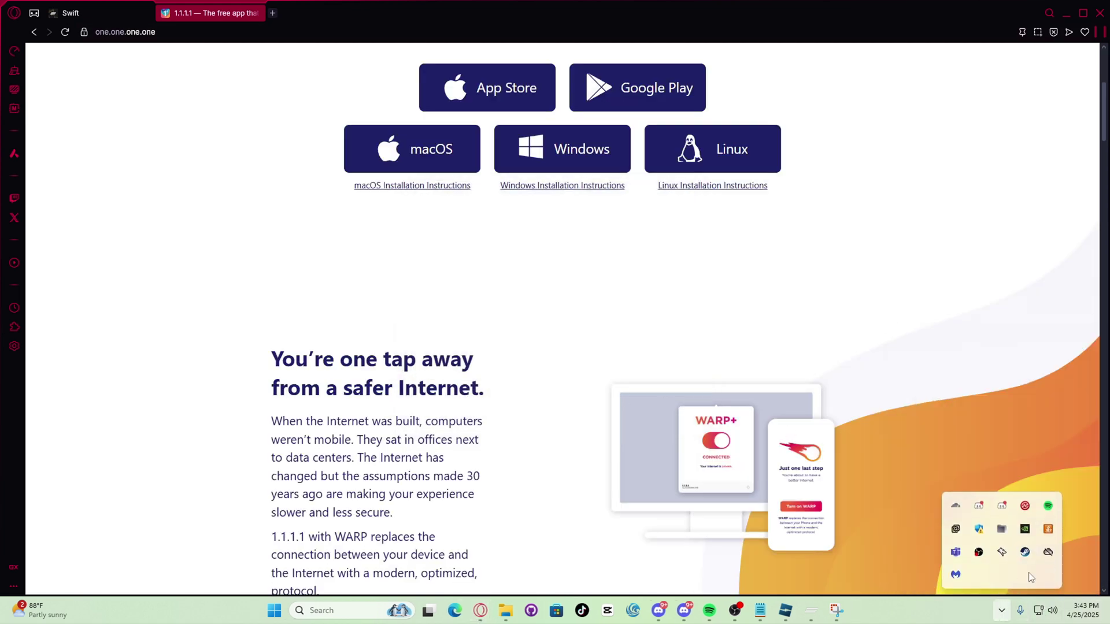
{"action": "left_click", "coordinate": [955, 506]}
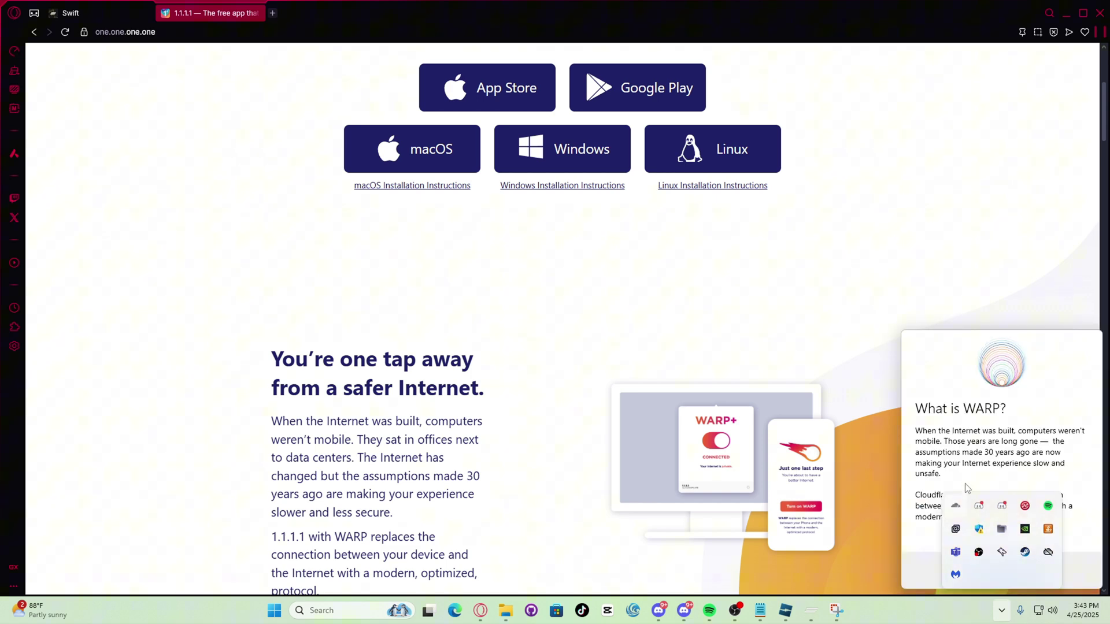
{"action": "left_click", "coordinate": [993, 572]}
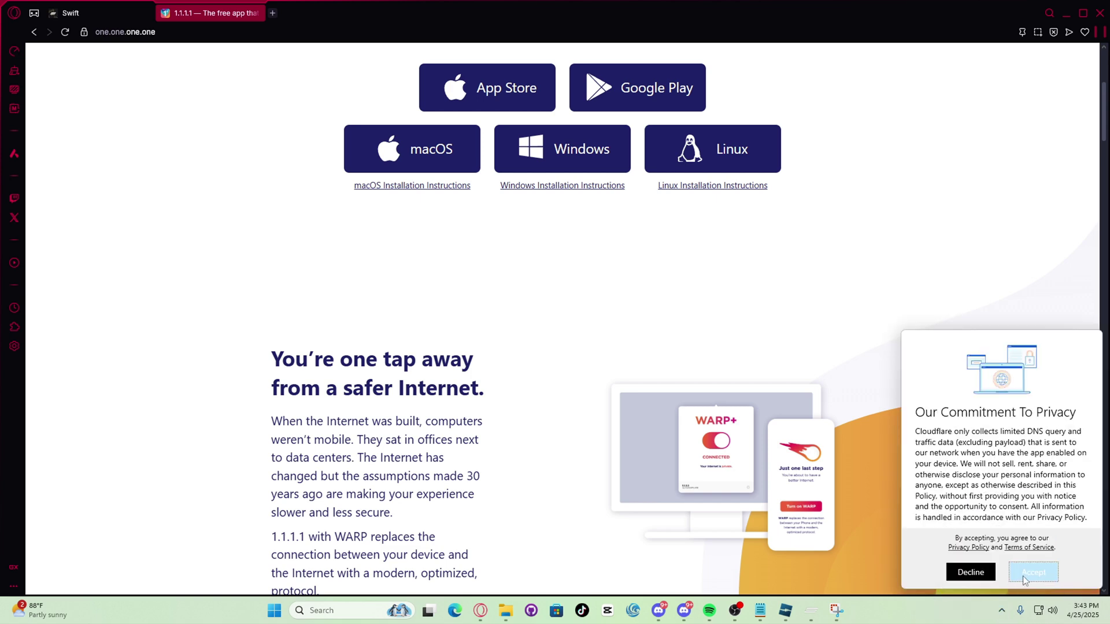
{"action": "left_click", "coordinate": [1030, 571]}
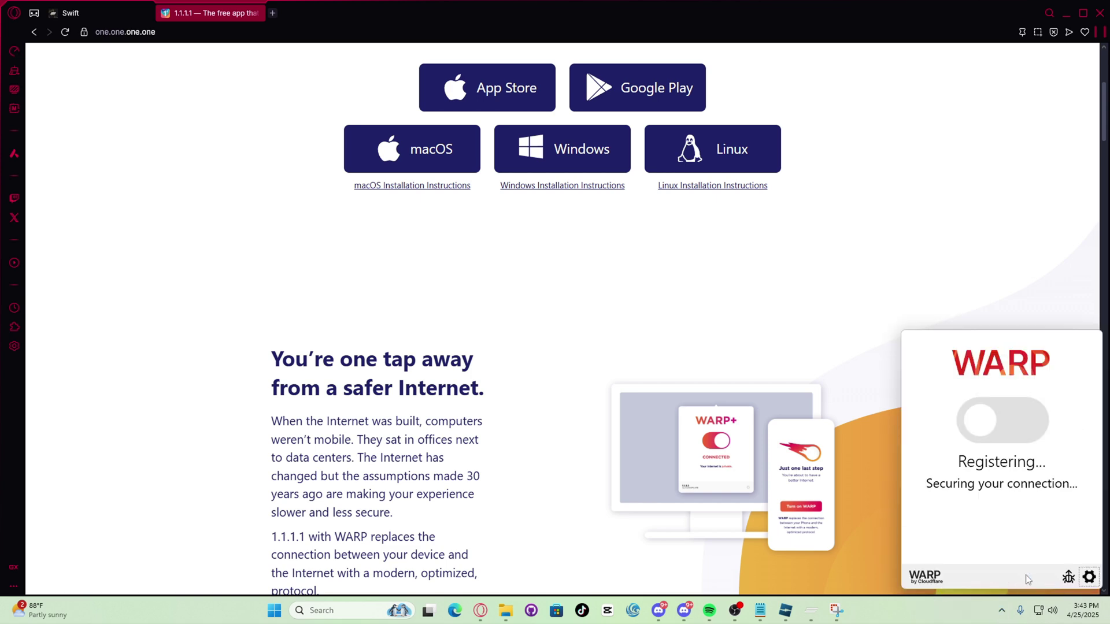
{"action": "left_click", "coordinate": [984, 424]}
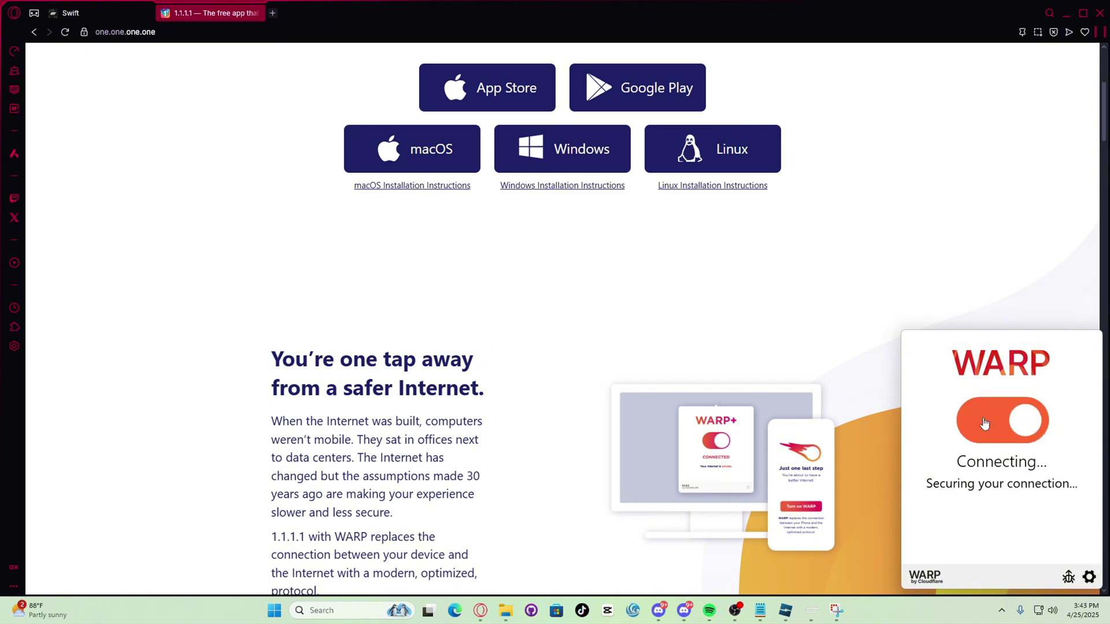
{"action": "left_click", "coordinate": [912, 324]}
{"action": "left_click", "coordinate": [259, 13]}
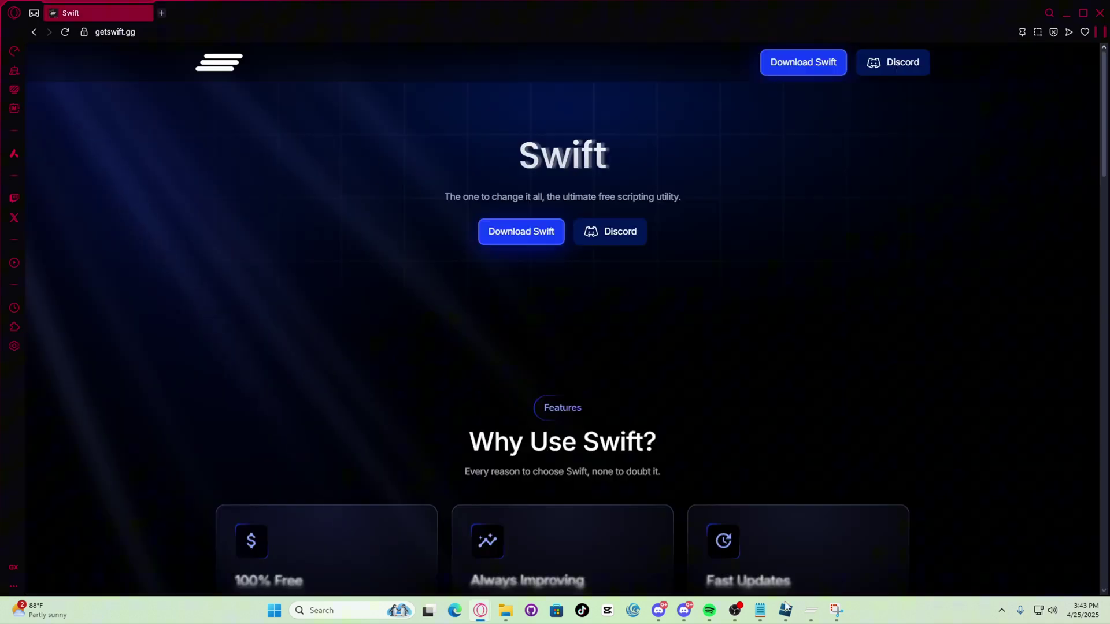
Go through the key checkpoints again, unlock the Swift Checkpoint 3 content, and copy the generated key.
{"action": "left_click", "coordinate": [516, 294]}
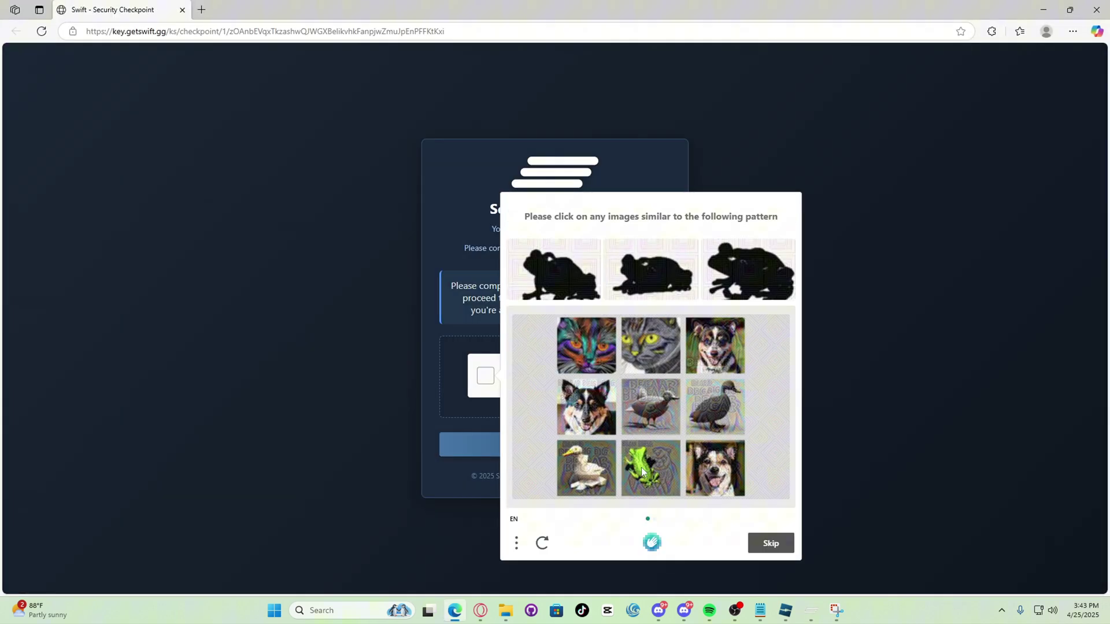
{"action": "left_click", "coordinate": [319, 10]}
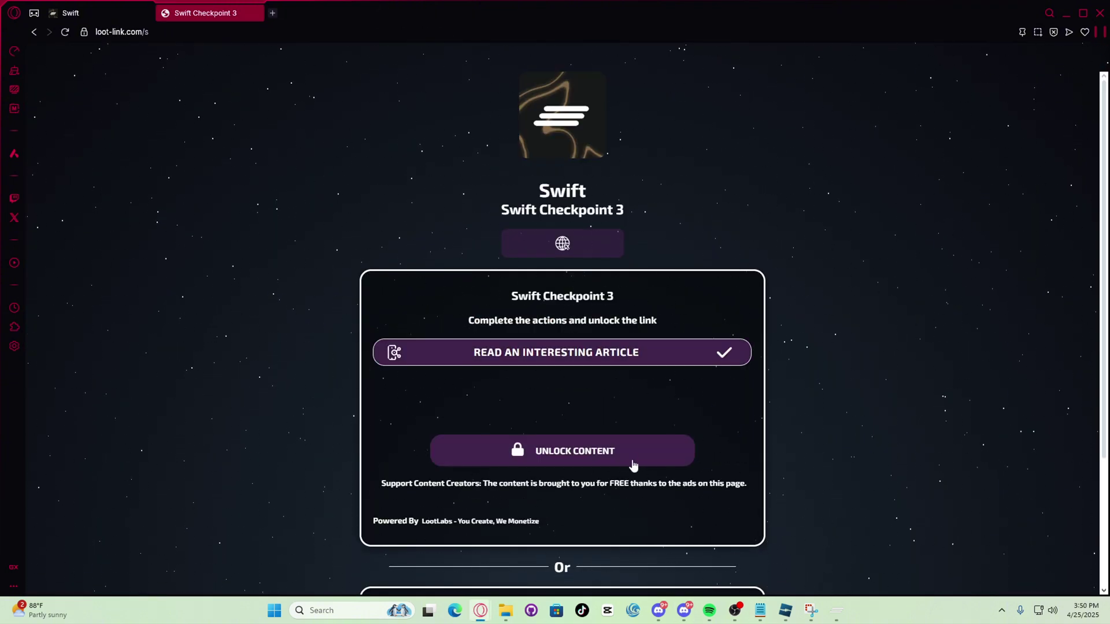
{"action": "left_click", "coordinate": [632, 459]}
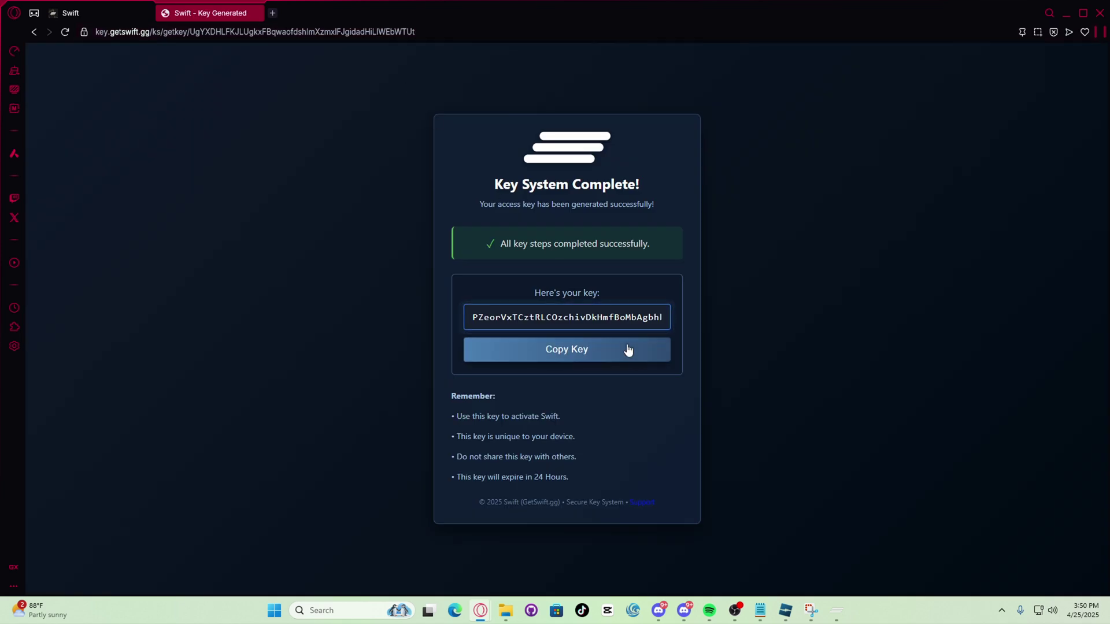
{"action": "left_click", "coordinate": [591, 355]}
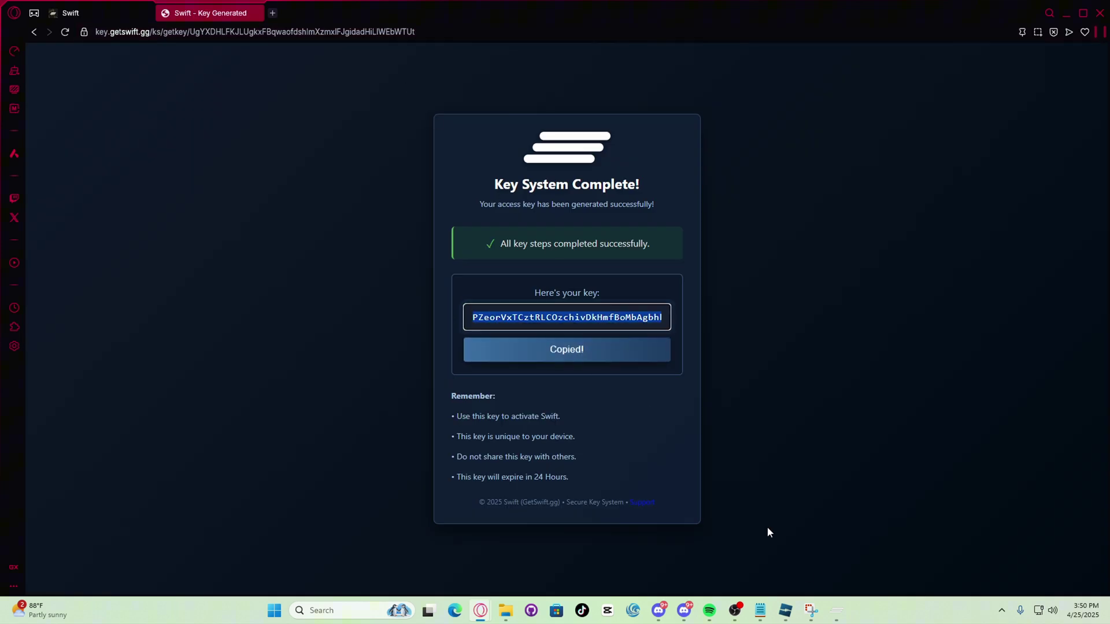
Paste the access key into Swift's login window and log in, then minimise Swift and close the key page.
{"action": "left_click", "coordinate": [837, 611]}
{"action": "left_click", "coordinate": [475, 274]}
{"action": "key", "text": "ctrl+v"}
{"action": "left_click", "coordinate": [476, 305]}
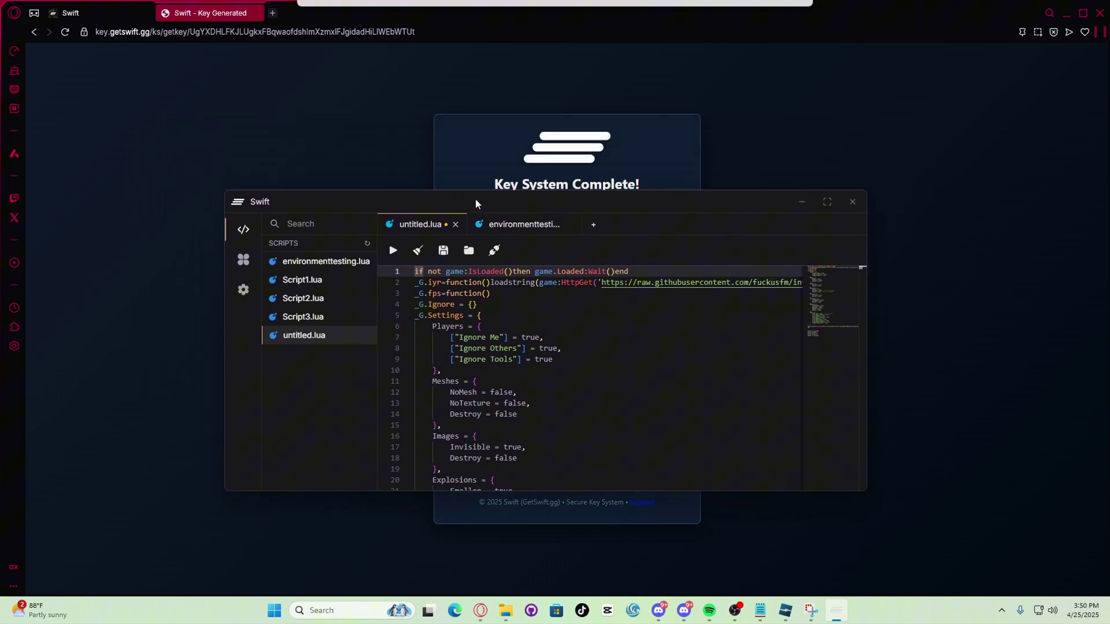
{"action": "left_click", "coordinate": [801, 202]}
{"action": "left_click", "coordinate": [255, 13]}
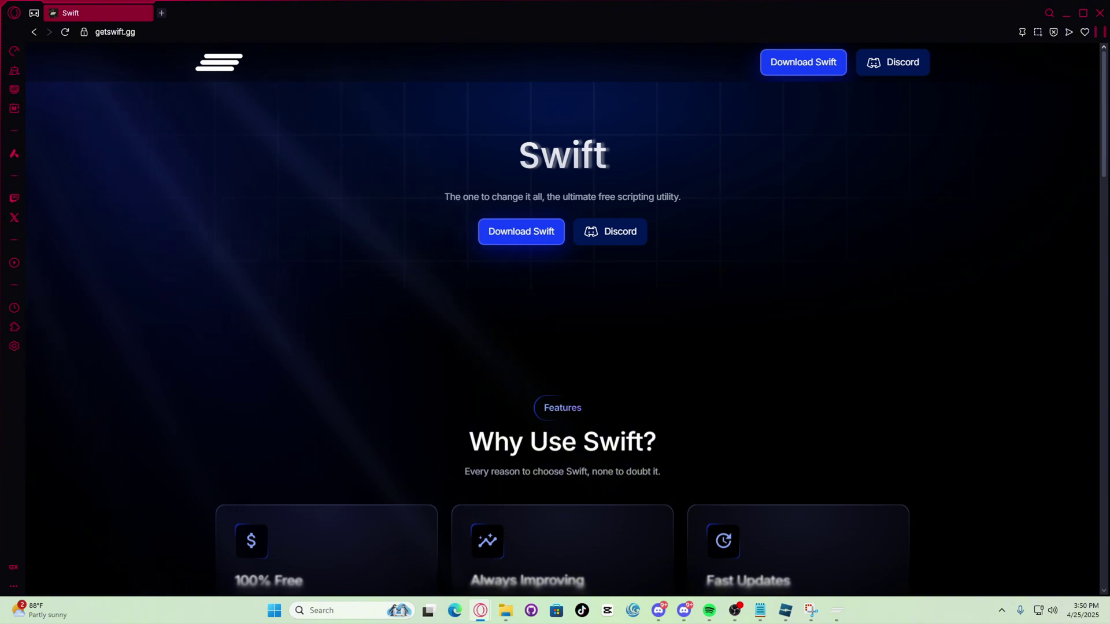
Switch off the Cloudflare WARP connection and dismiss its window.
{"action": "left_click", "coordinate": [1001, 611]}
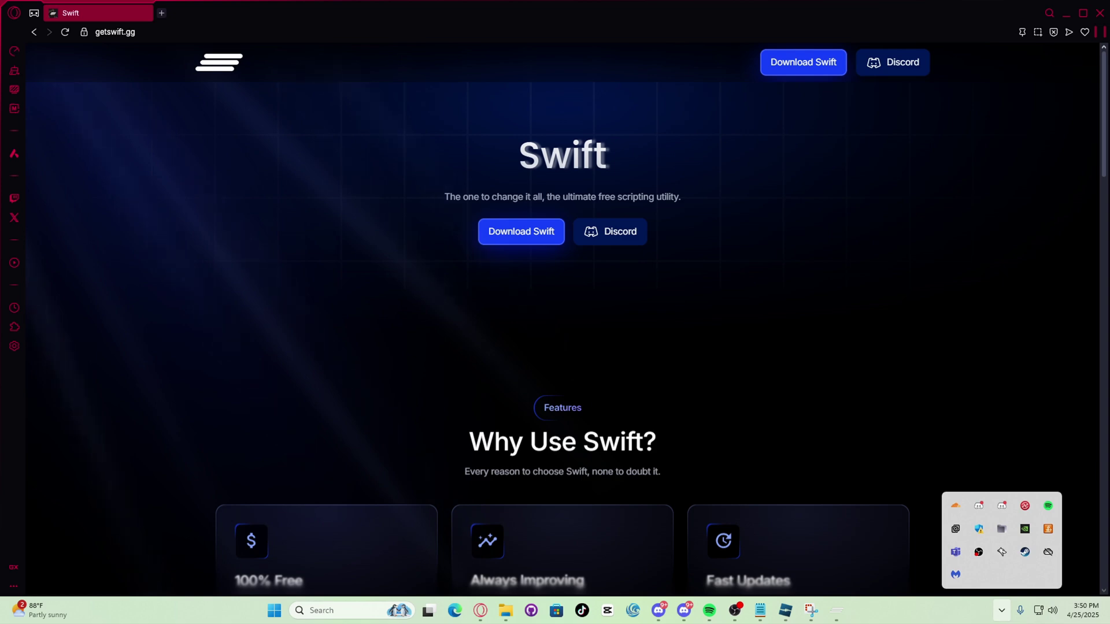
{"action": "left_click", "coordinate": [760, 611]}
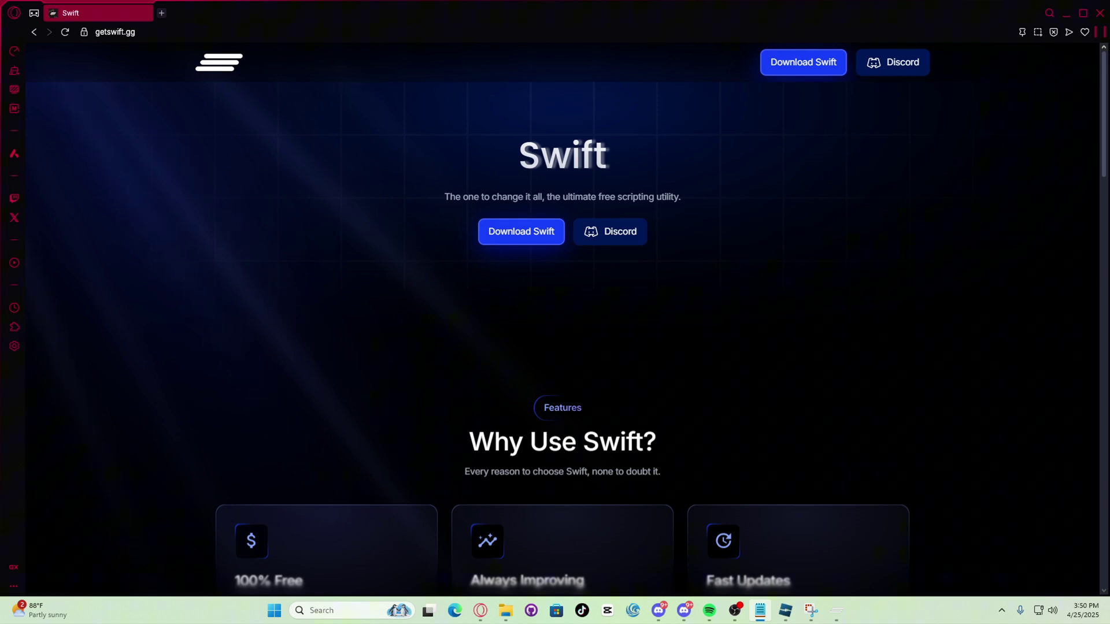
{"action": "left_click", "coordinate": [1002, 611]}
{"action": "left_click", "coordinate": [956, 507]}
{"action": "left_click", "coordinate": [994, 431]}
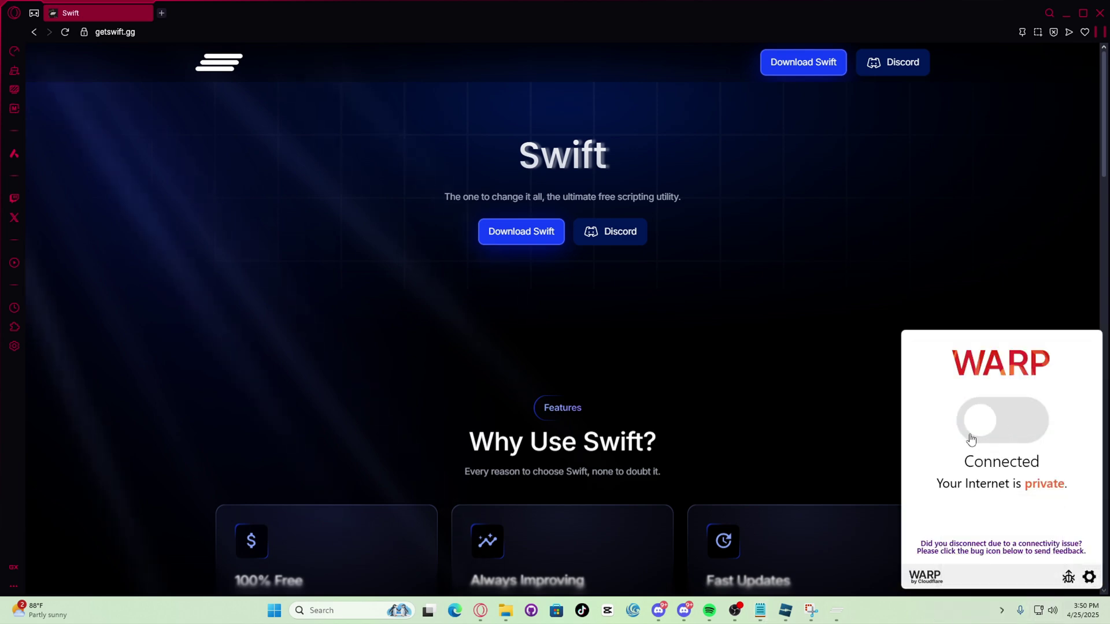
{"action": "left_click", "coordinate": [833, 415]}
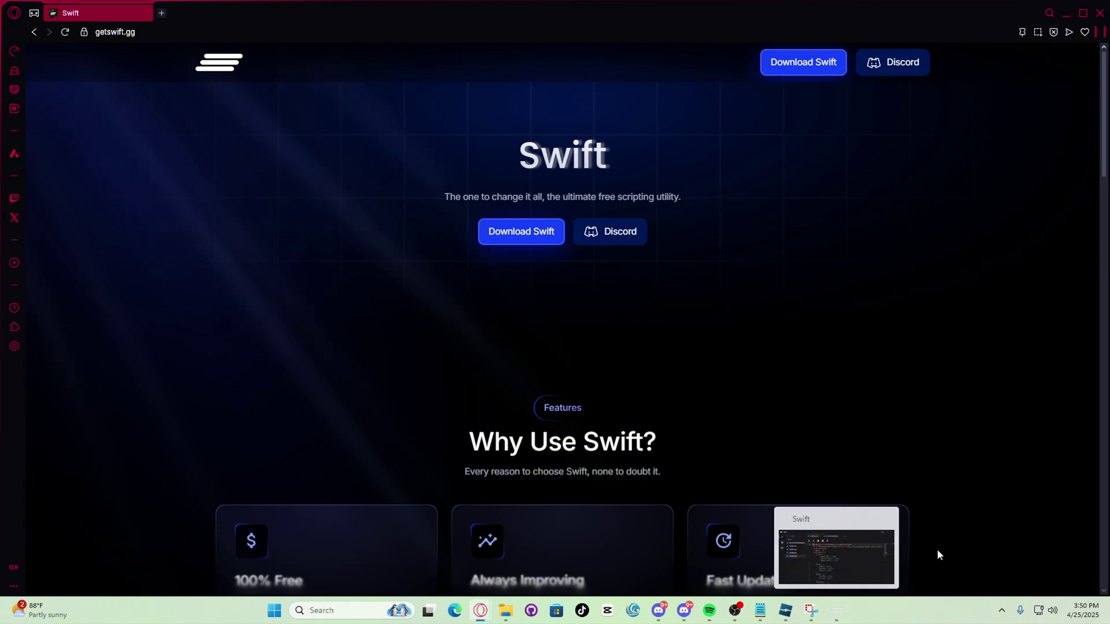
Save the Fishstrap settings, launch Roblox, and join the "a literal baseplate." experience.
{"action": "left_click", "coordinate": [786, 610]}
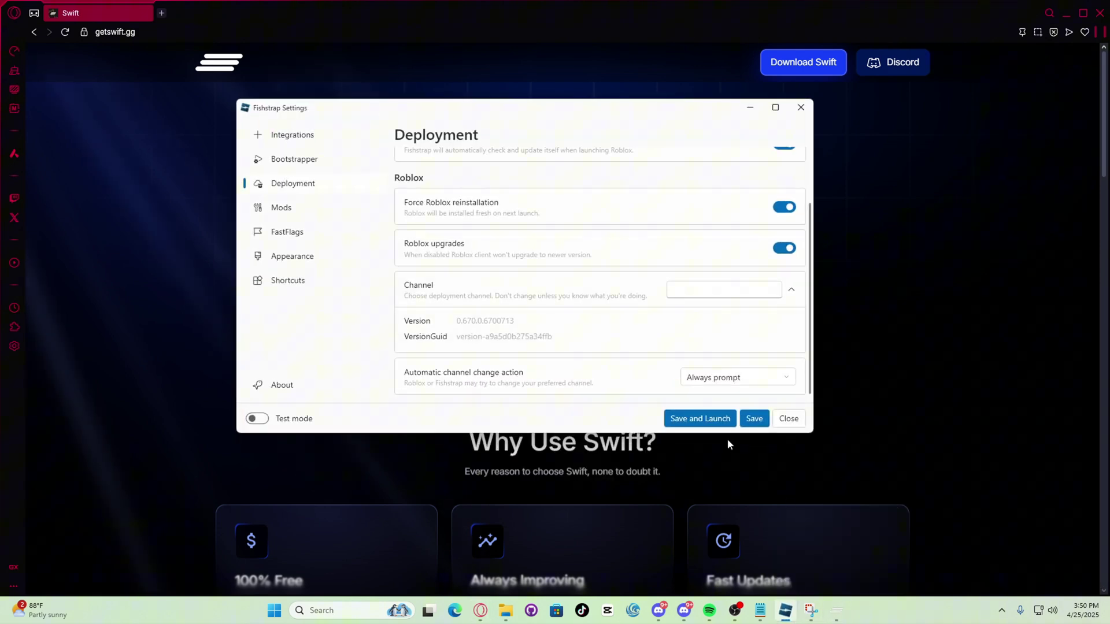
{"action": "left_click", "coordinate": [708, 419]}
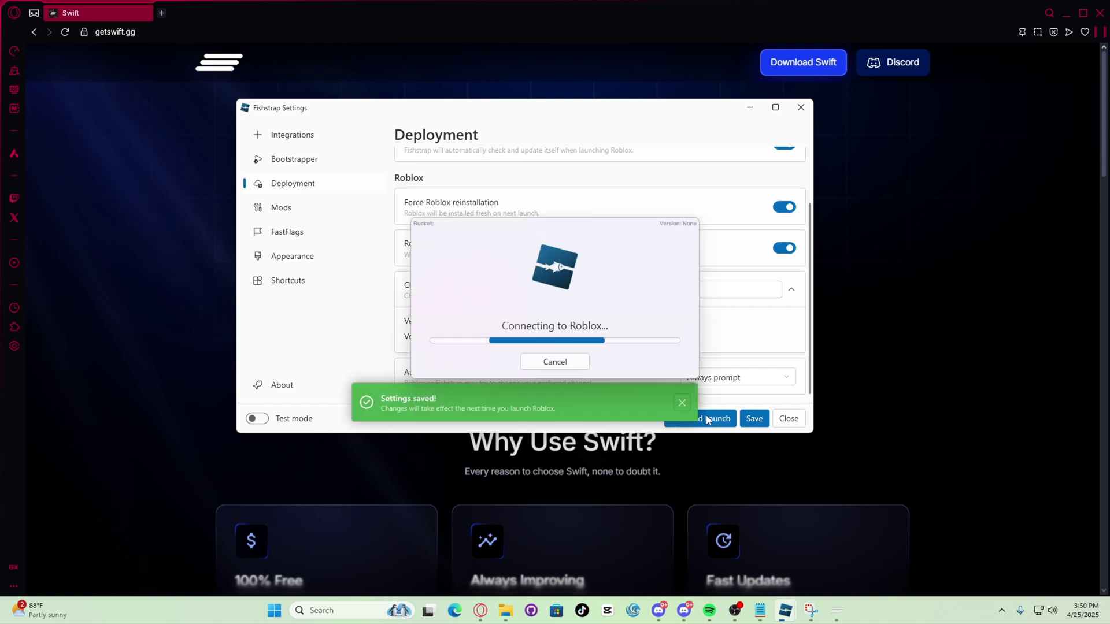
{"action": "left_click", "coordinate": [593, 322]}
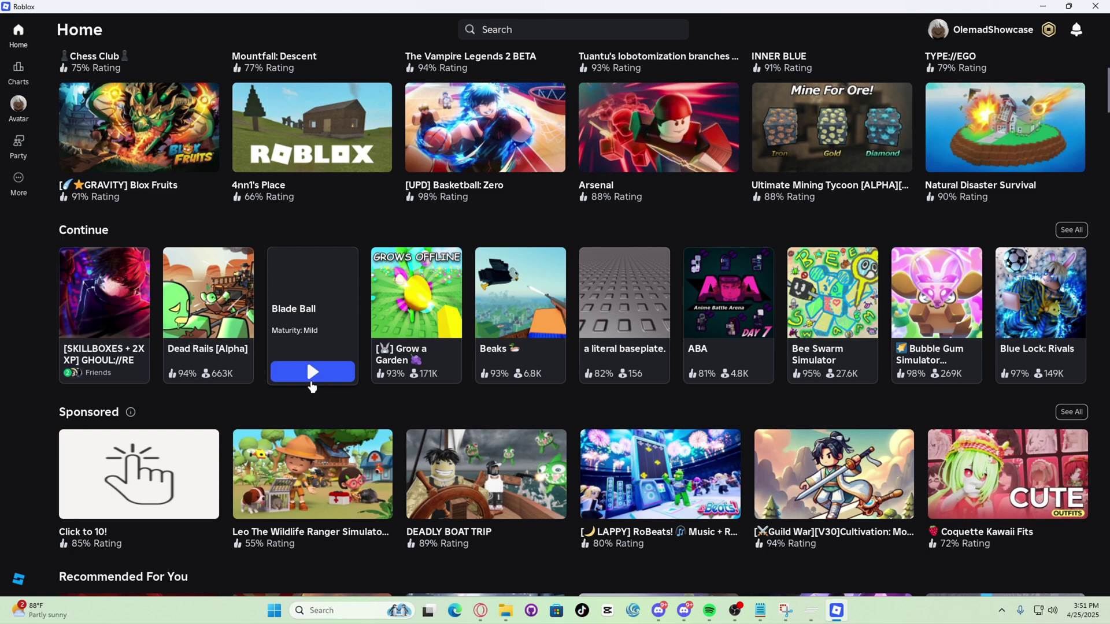
{"action": "left_click", "coordinate": [628, 376]}
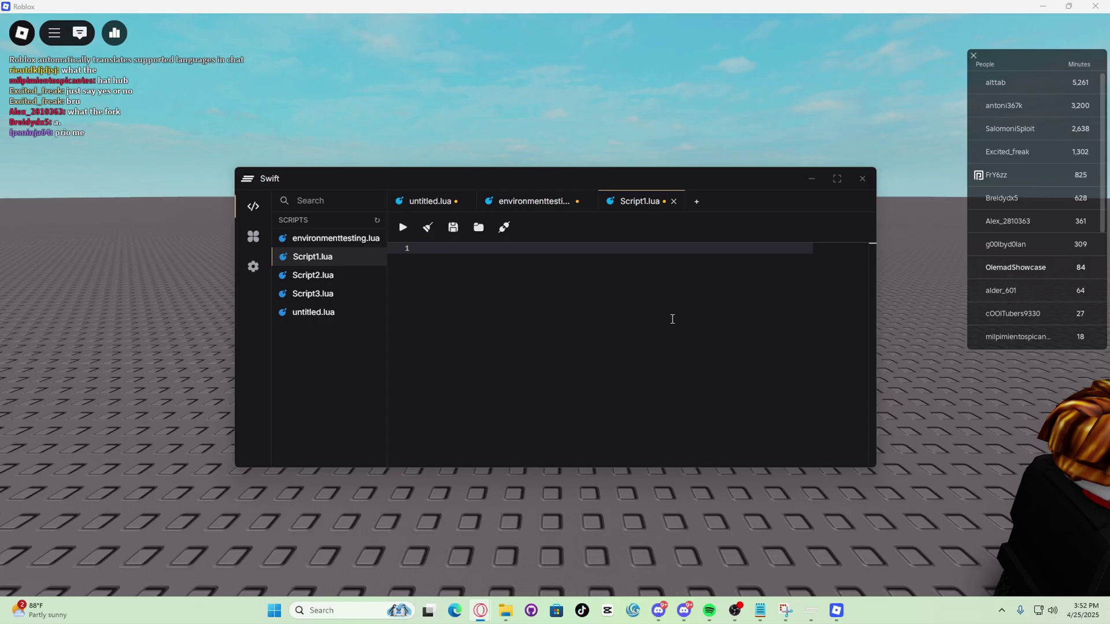
Paste the UNC environment test script into Script1.lua, execute it, and minimise Swift.
{"action": "left_click", "coordinate": [418, 251]}
{"action": "key", "text": "ctrl+v"}
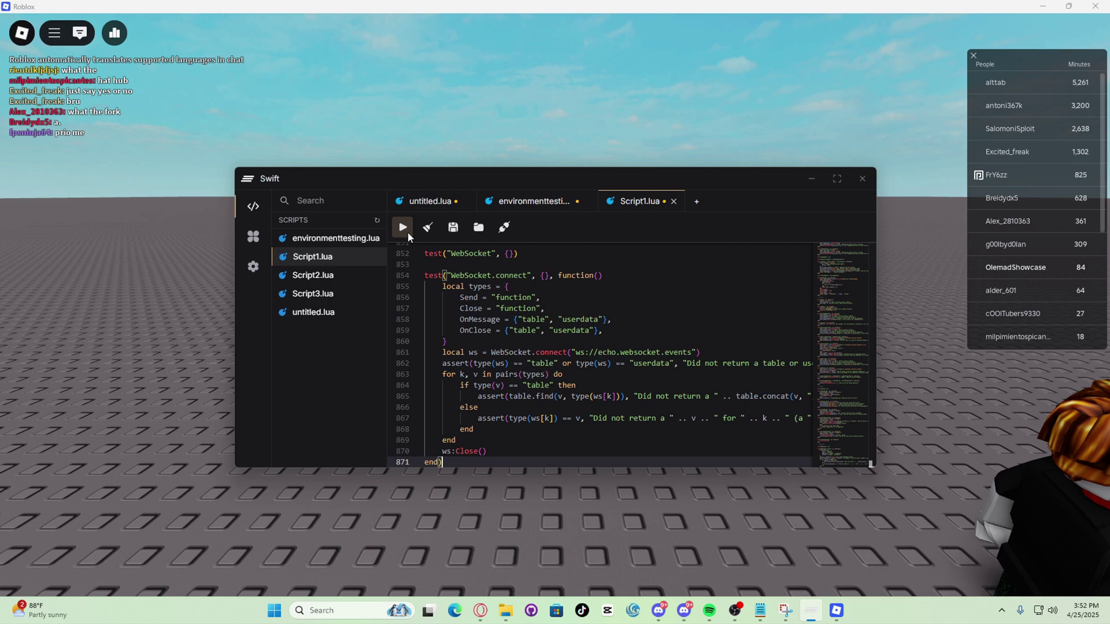
{"action": "left_click", "coordinate": [811, 179]}
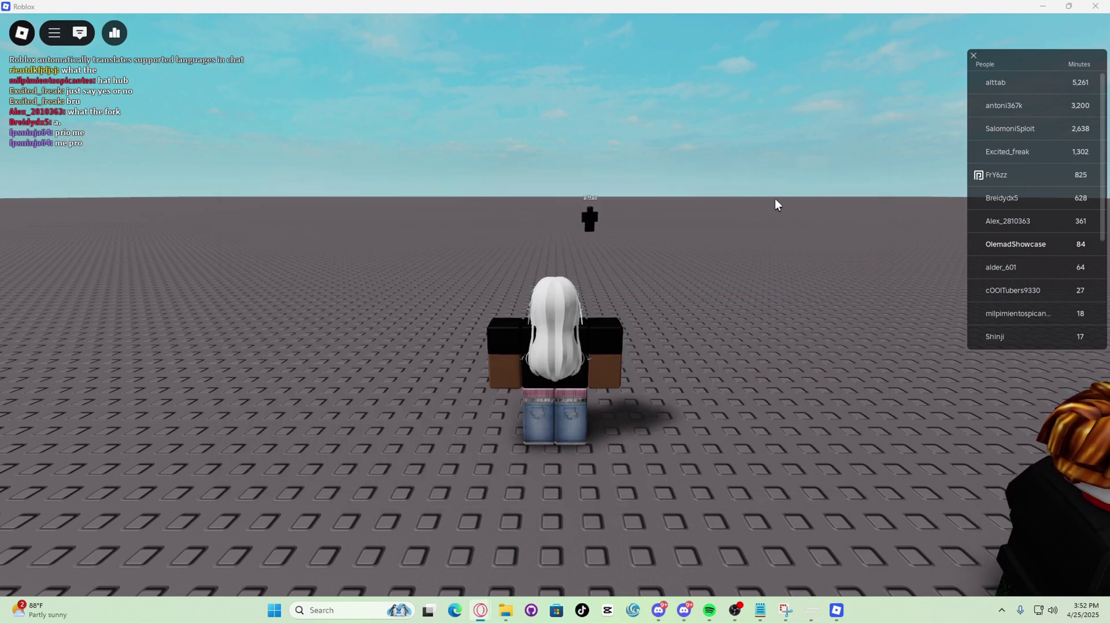
Review the UNC Environment Check log and its summary in Roblox's developer console.
{"action": "key", "text": "F9"}
{"action": "scroll", "coordinate": [691, 318], "scroll_direction": "down", "scroll_amount": 15}
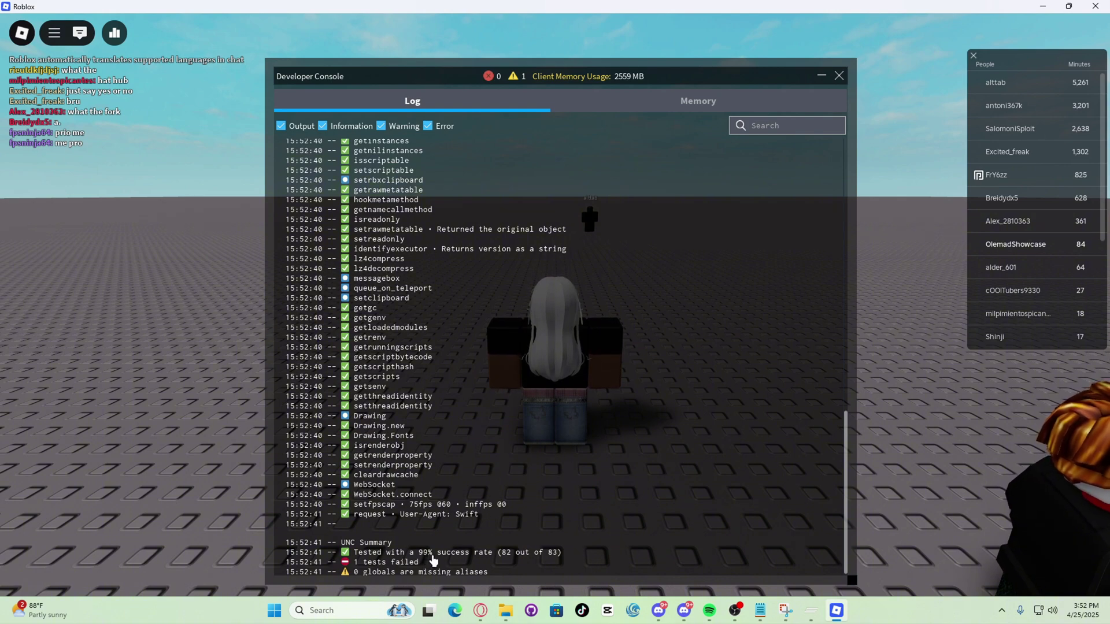
{"action": "scroll", "coordinate": [555, 491], "scroll_direction": "up", "scroll_amount": 10}
{"action": "scroll", "coordinate": [555, 475], "scroll_direction": "up", "scroll_amount": 7}
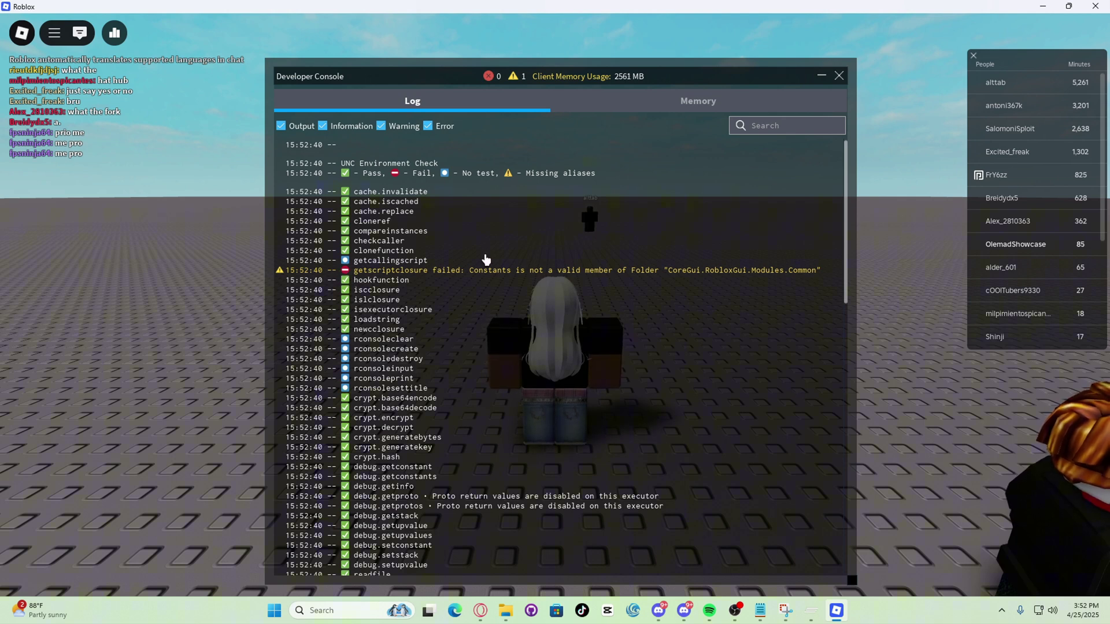
{"action": "scroll", "coordinate": [546, 290], "scroll_direction": "down", "scroll_amount": 4}
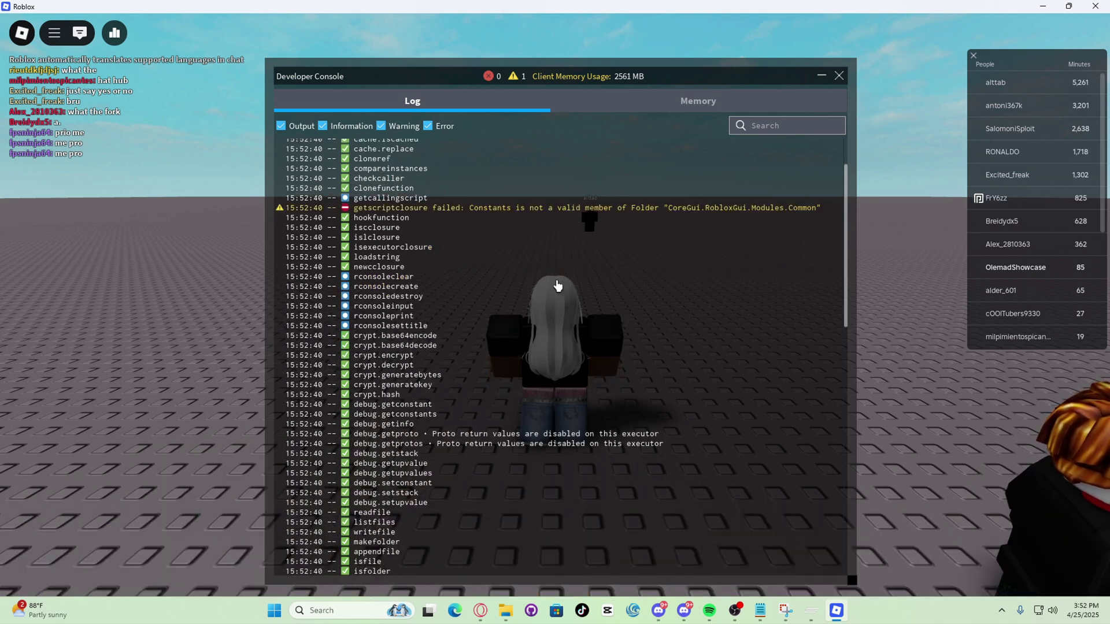
{"action": "scroll", "coordinate": [548, 296], "scroll_direction": "down", "scroll_amount": 12}
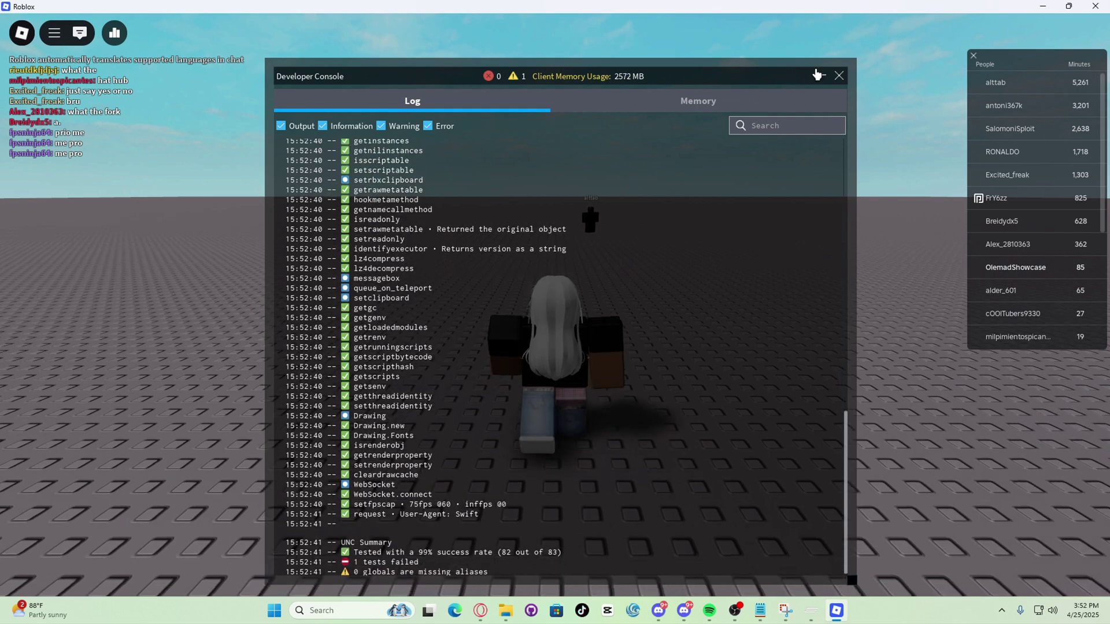
Close the developer console and exit Roblox.
{"action": "left_click", "coordinate": [839, 76]}
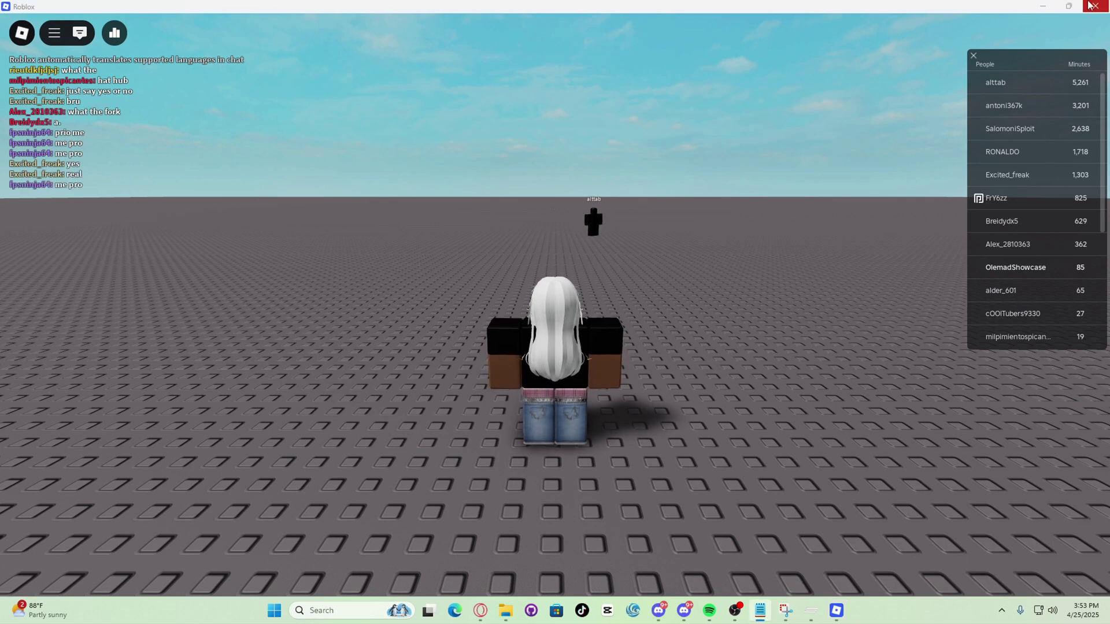
{"action": "left_click", "coordinate": [1091, 5]}
{"action": "left_click", "coordinate": [528, 389]}
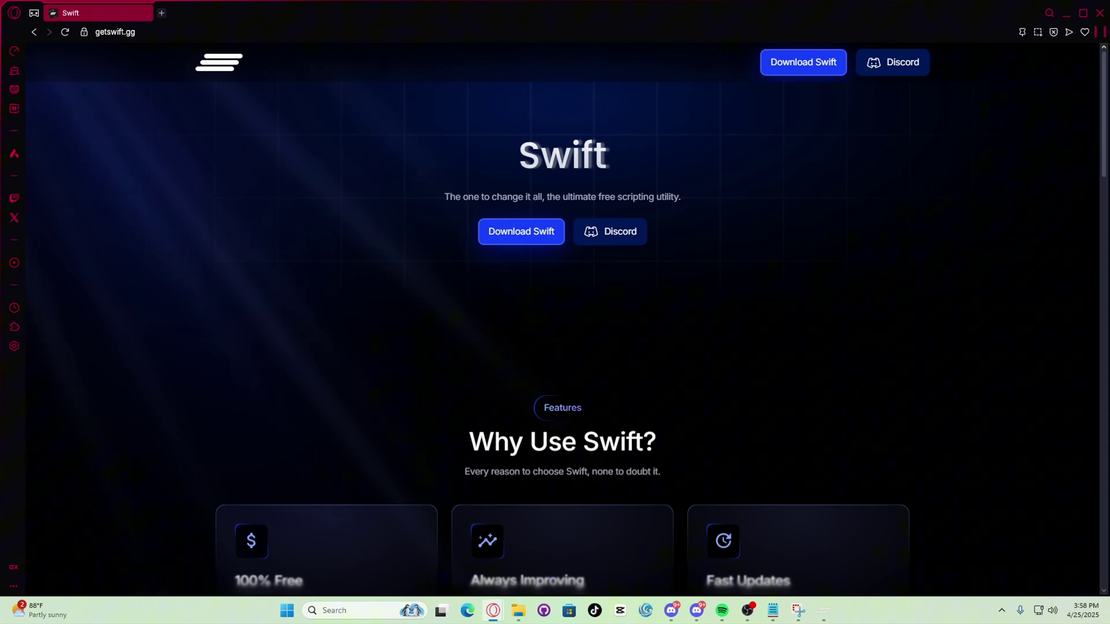
Open Windows Settings and search for time to reach the Date & time page.
{"action": "key", "text": "super"}
{"action": "type", "text": "settings"}
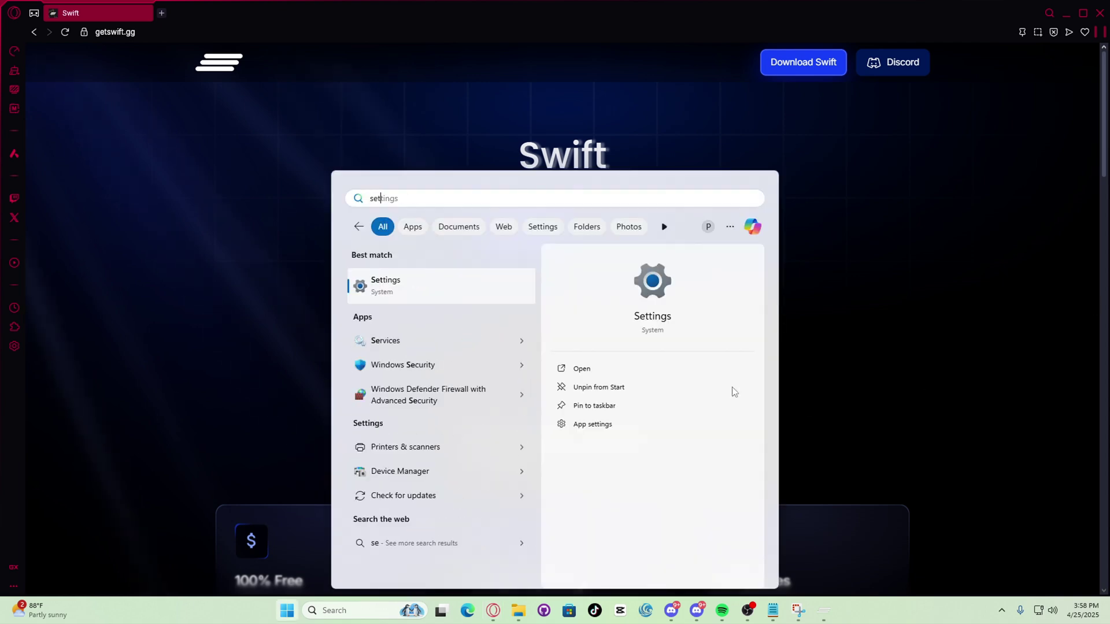
{"action": "key", "text": "Return"}
{"action": "type", "text": "time"}
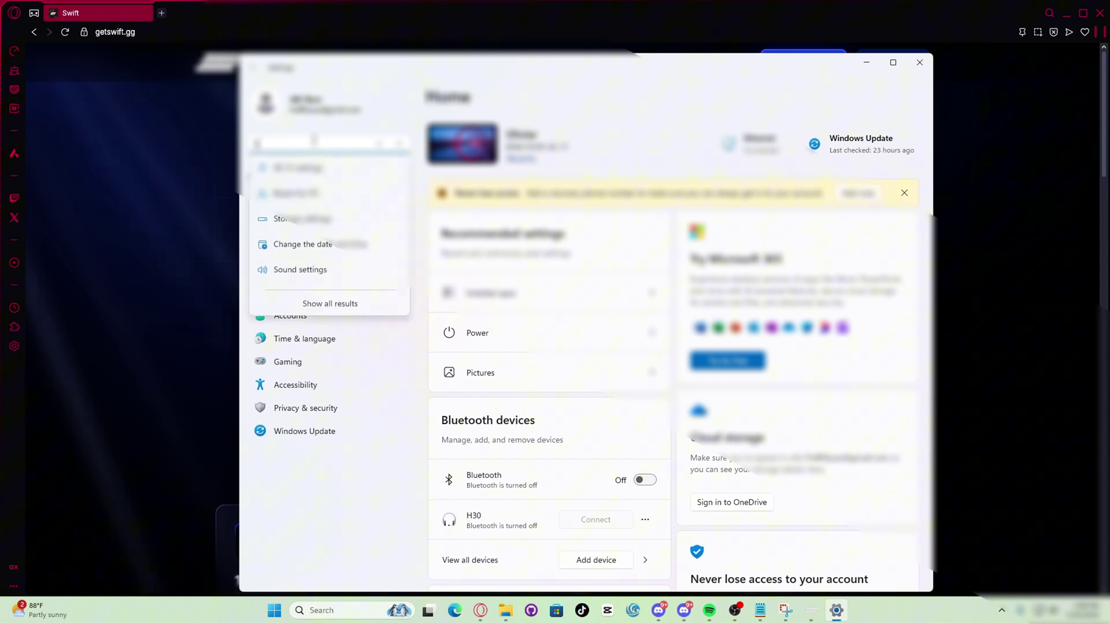
{"action": "key", "text": "Return"}
{"action": "left_click", "coordinate": [575, 195]}
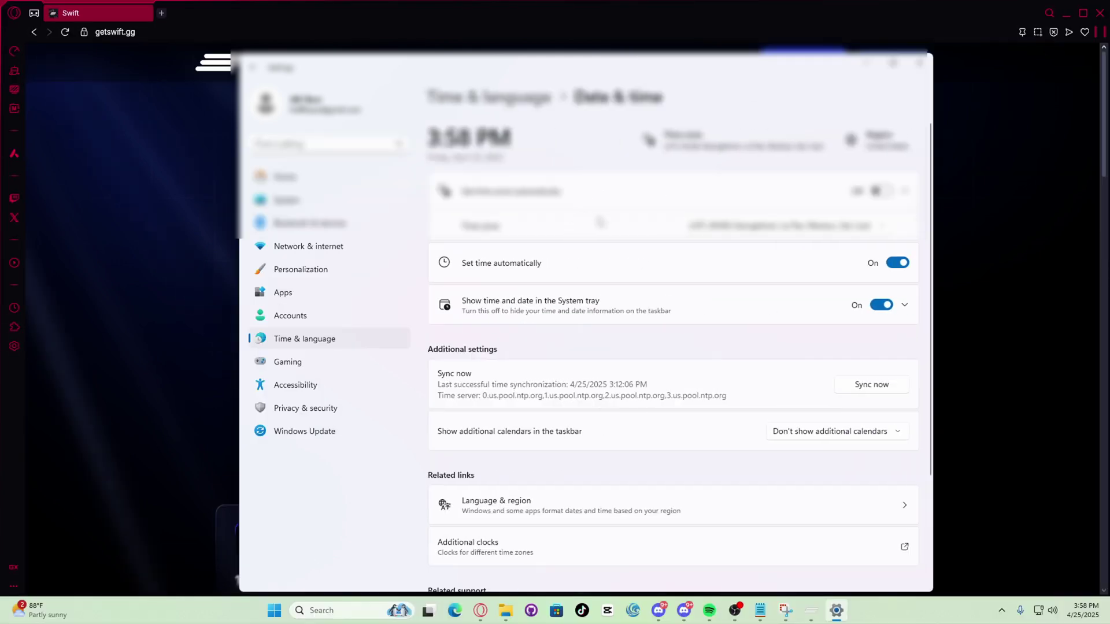
Turn on automatic time zone setting, synchronise the clock, and close Settings.
{"action": "left_click", "coordinate": [875, 192]}
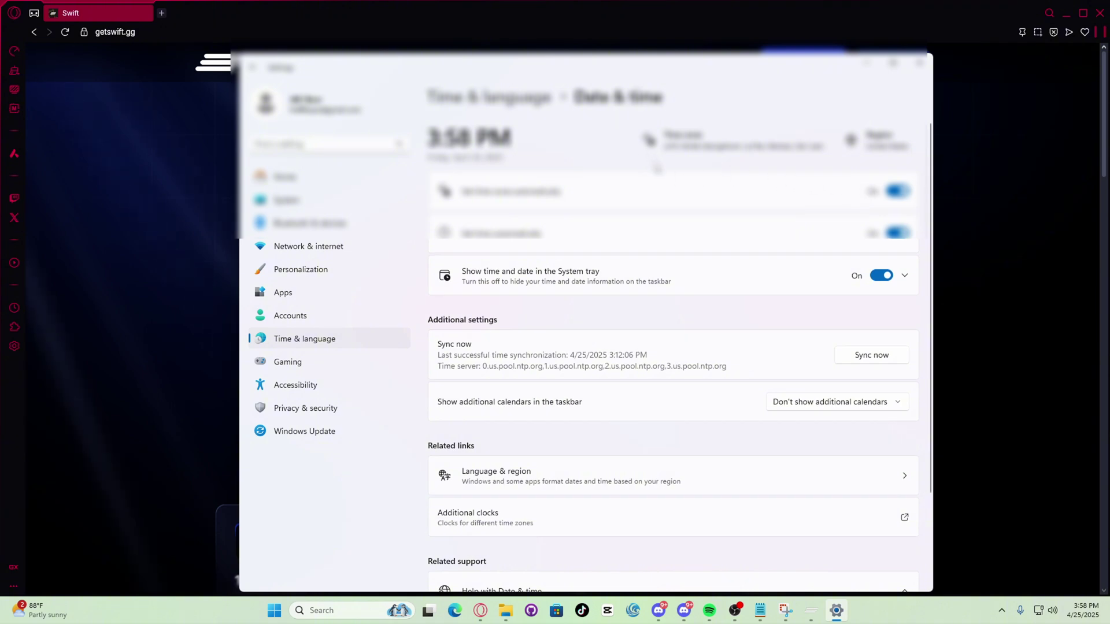
{"action": "left_click", "coordinate": [860, 359]}
{"action": "left_click", "coordinate": [924, 65]}
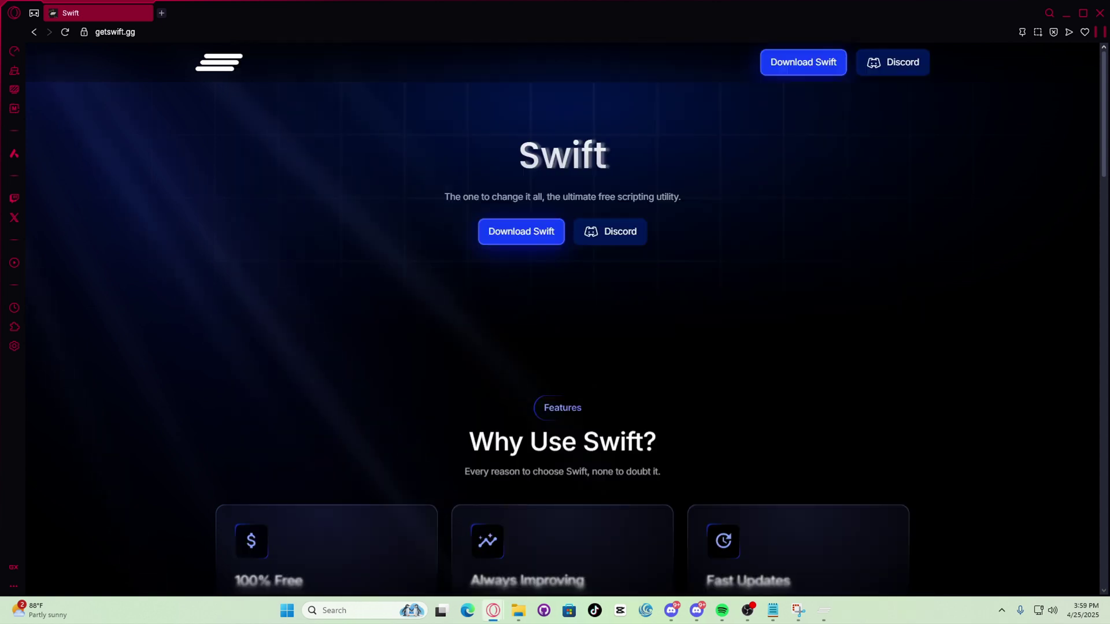